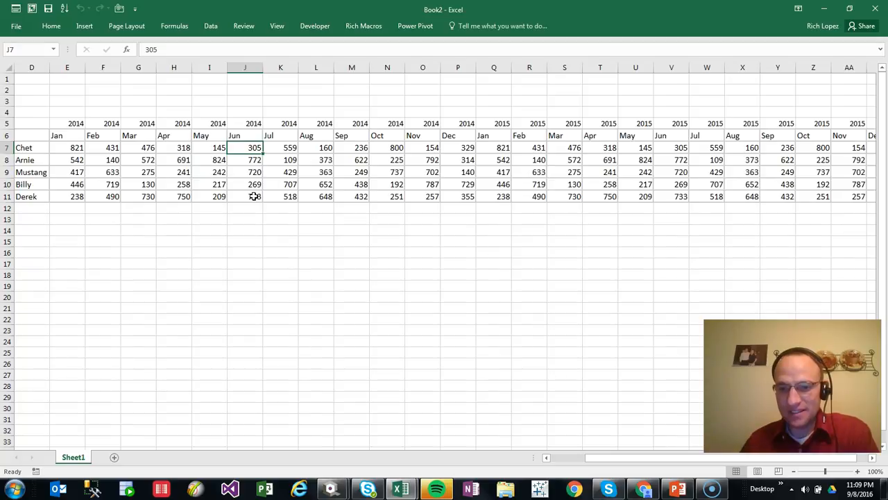
Look over the wide table's row labels and its monthly value columns for 2014.
key("Left")
key("Left")
key("Left")
key("Left")
key("Left")
key("Left")
key("Left")
key("Left")
key("Left")
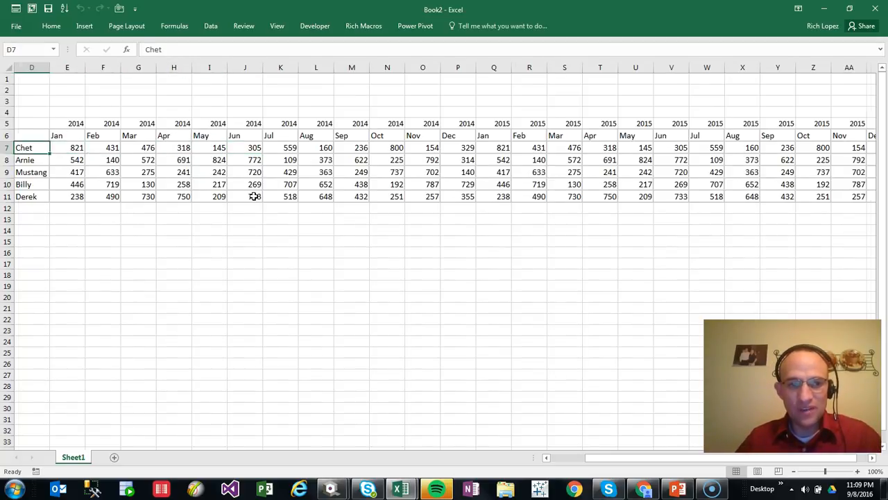
key("Right")
key("Right")
key("Right")
key("Right")
key("Right")
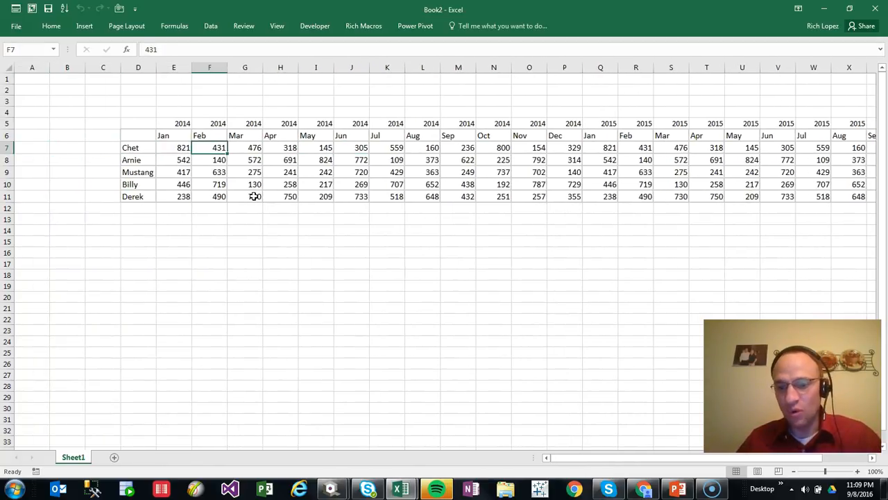
Enter a sample flat record in D14:G14: the first row's name, Jan, 2014 and 821.
key("Down")
key("Down")
key("Down")
key("Down")
key("Down")
key("Down")
key("Down")
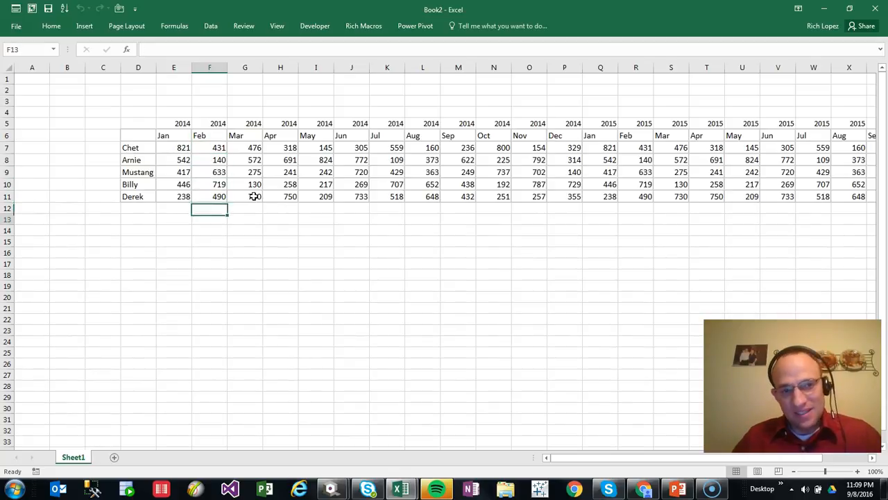
key("Left")
key("Left")
type("C")
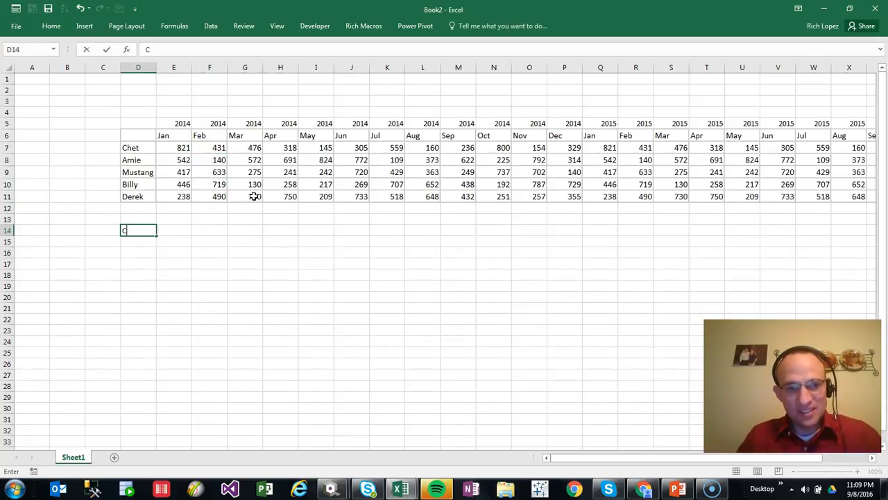
key("Tab")
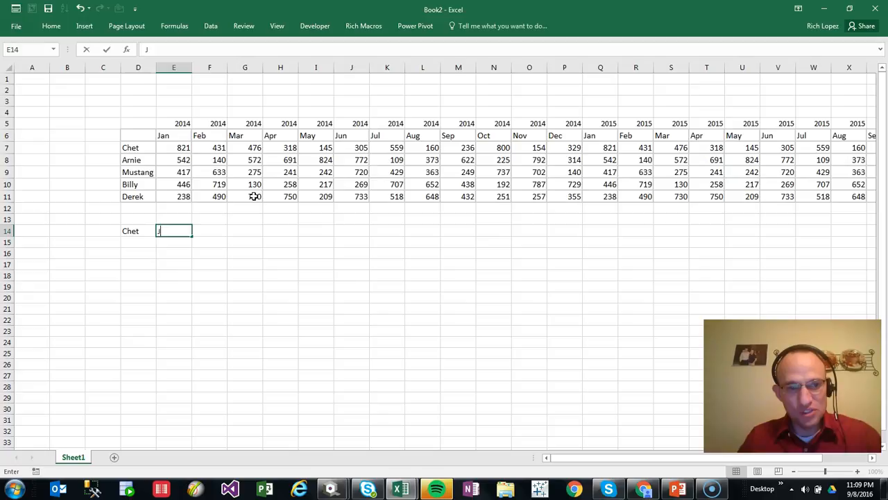
type("Jan")
key("Tab")
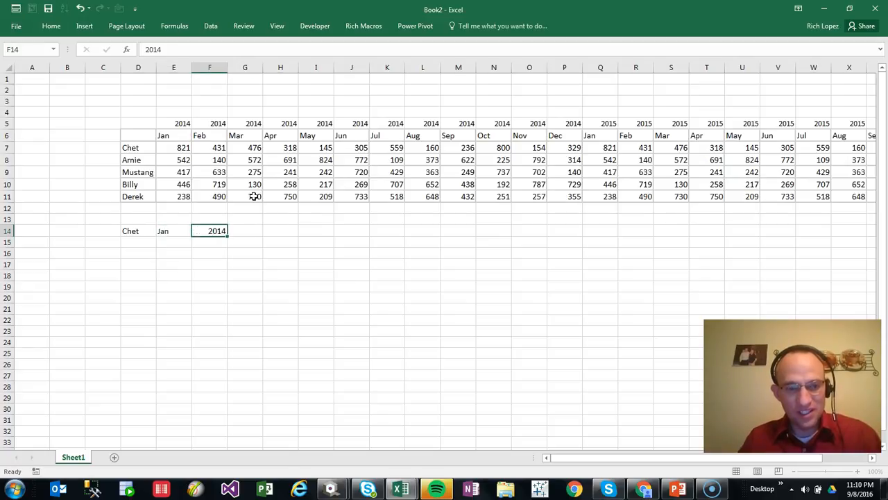
key("Tab")
type("821")
key("Return")
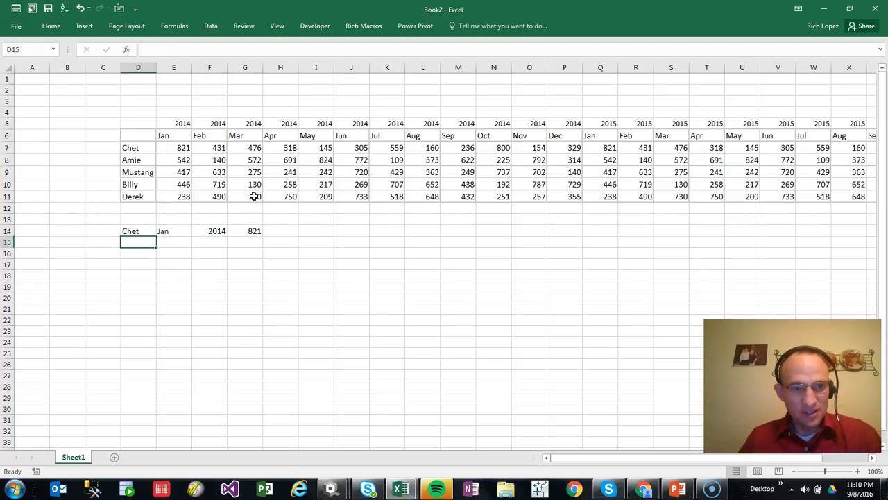
Add a second flat record in D15:G15: the second row's name, Jan, 2014 and 542.
type("Arnie")
key("Tab")
type("Jan")
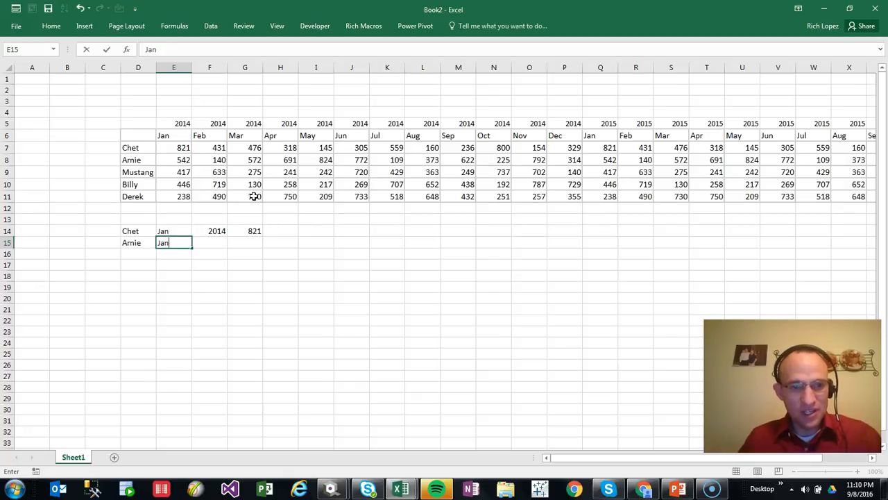
key("Tab")
key("Tab")
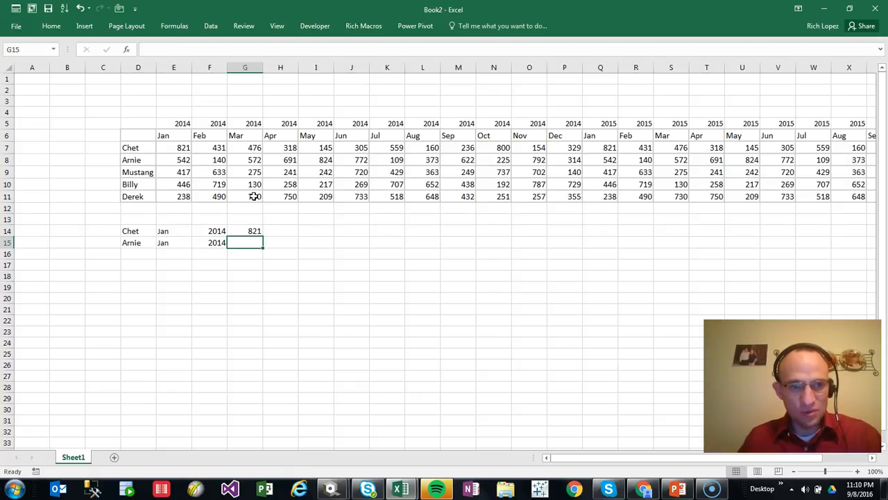
type("542")
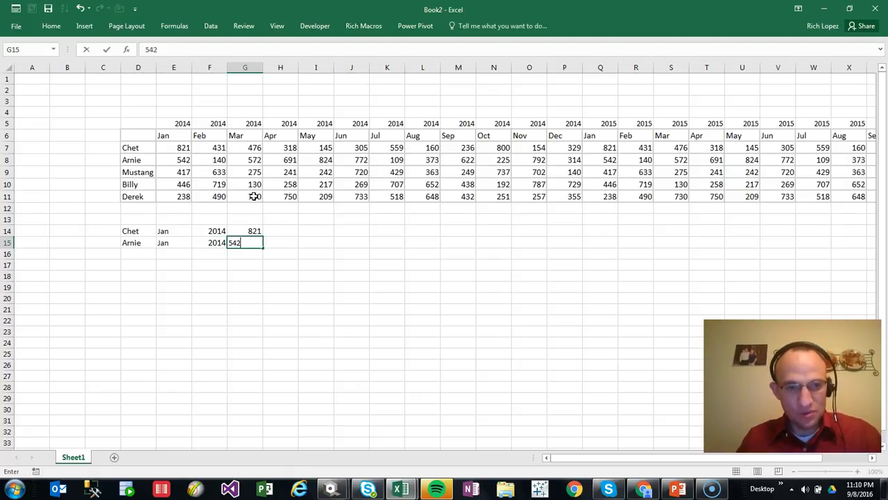
key("Return")
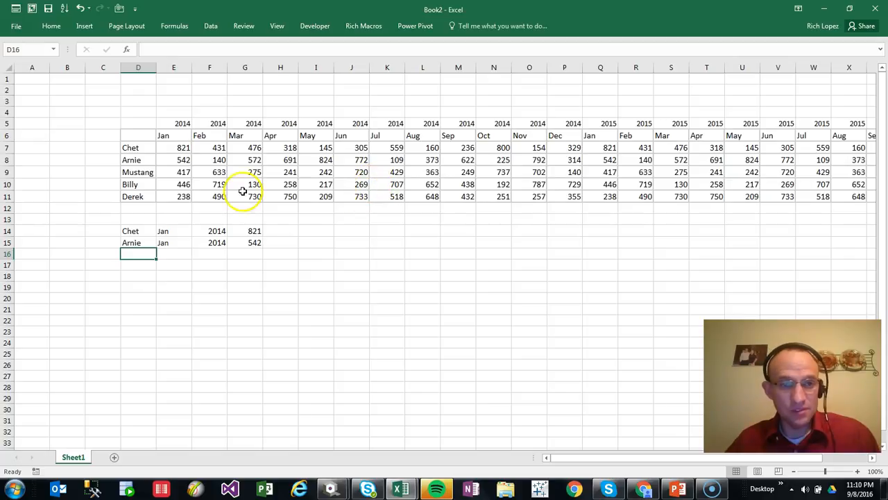
Insert a blank row above row 7, between the month headers and the first data row.
left_click(134, 138)
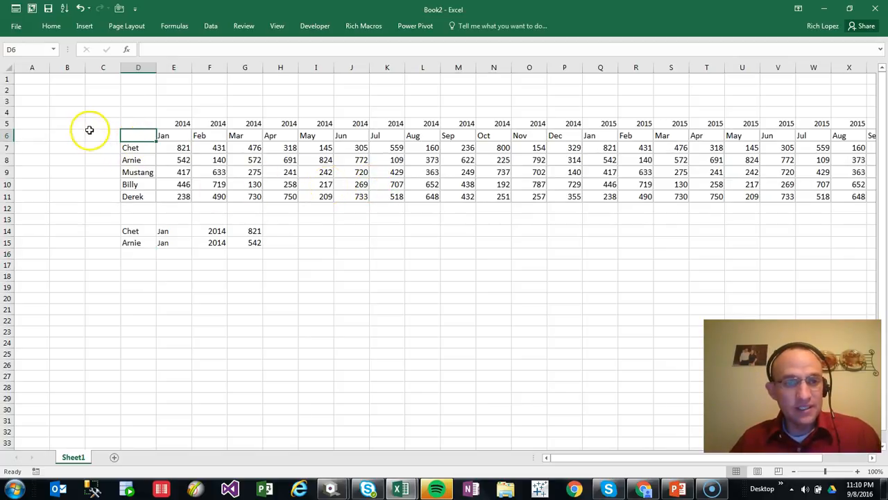
left_click(7, 147)
right_click(8, 147)
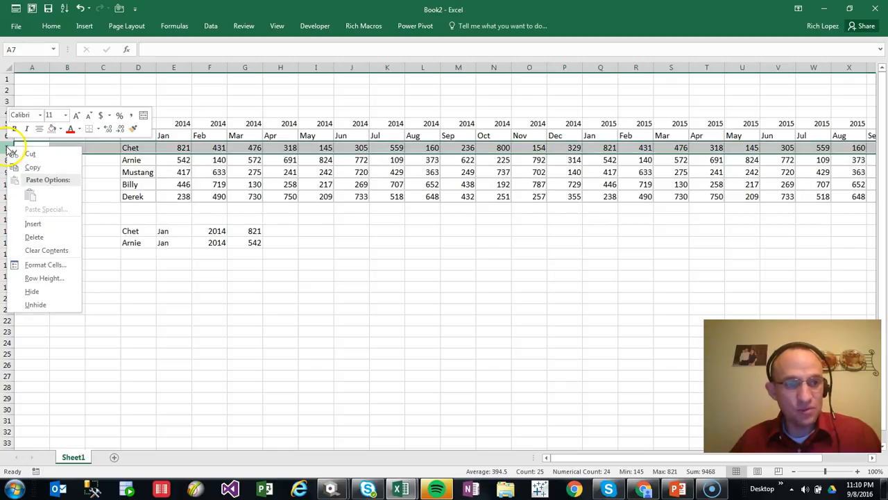
left_click(34, 221)
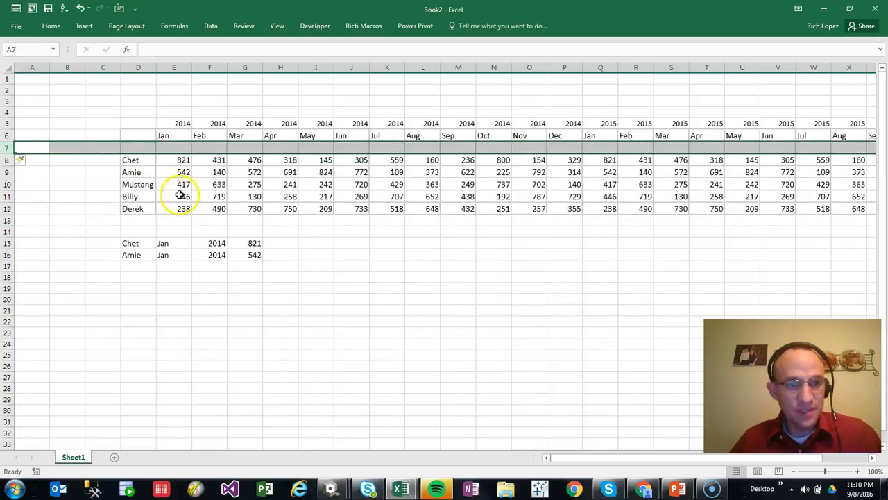
Combine month and year in E7 with the formula =E6& "|" & E5.
left_click(173, 147)
type("=")
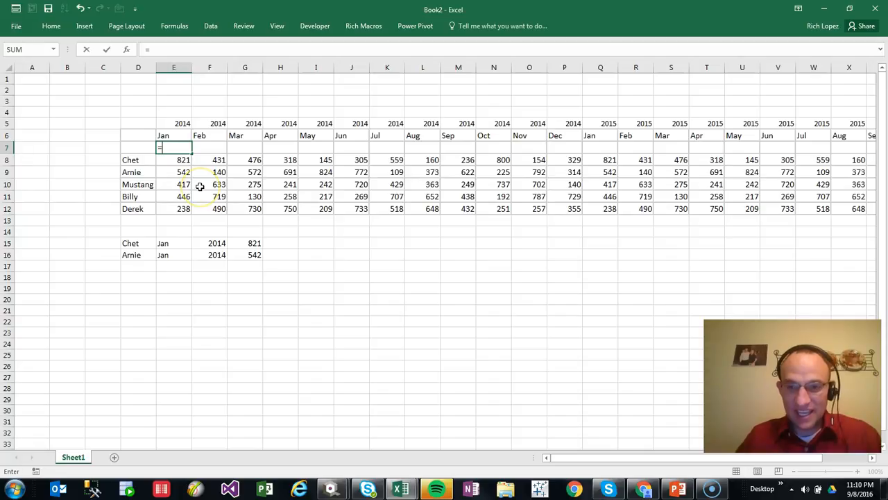
key("Up")
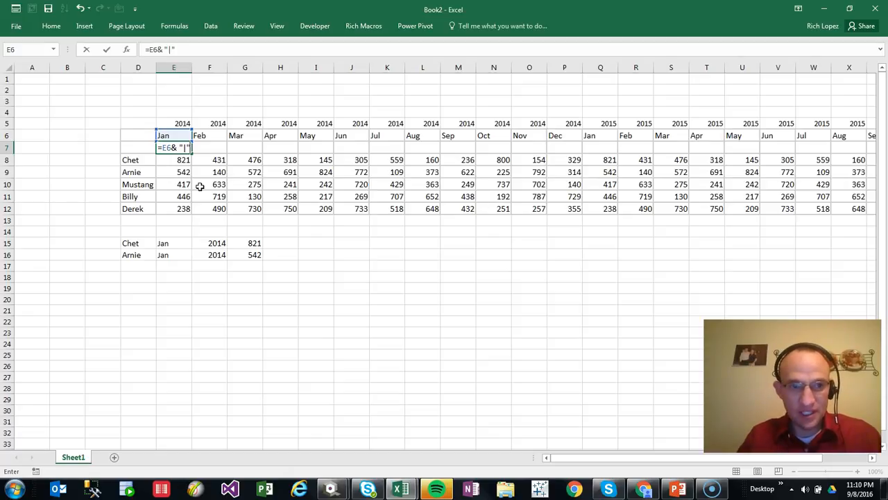
left_click(178, 123)
key("Return")
key("Up")
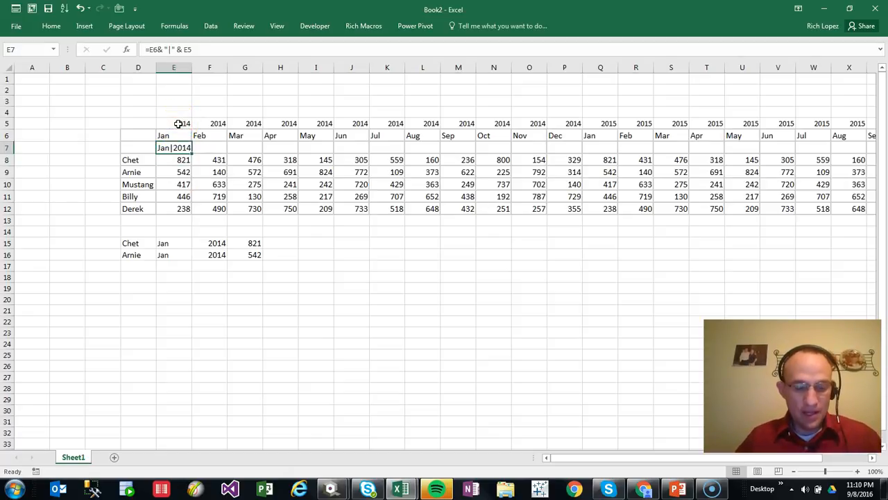
Copy the month-year formula from E7 across row 7 through column AB.
key("ctrl+c")
key("shift+Right")
key("shift+Right")
key("shift+Right")
key("shift+Right")
key("shift+Right")
key("shift+Right")
key("shift+Right")
key("shift+Right")
key("shift+Right")
key("shift+Right")
key("shift+Right")
key("shift+Right")
key("shift+Right")
key("shift+Right")
key("shift+Right")
key("shift+Right")
key("shift+Right")
key("shift+Right")
key("shift+Right")
key("shift+Right")
key("shift+Right")
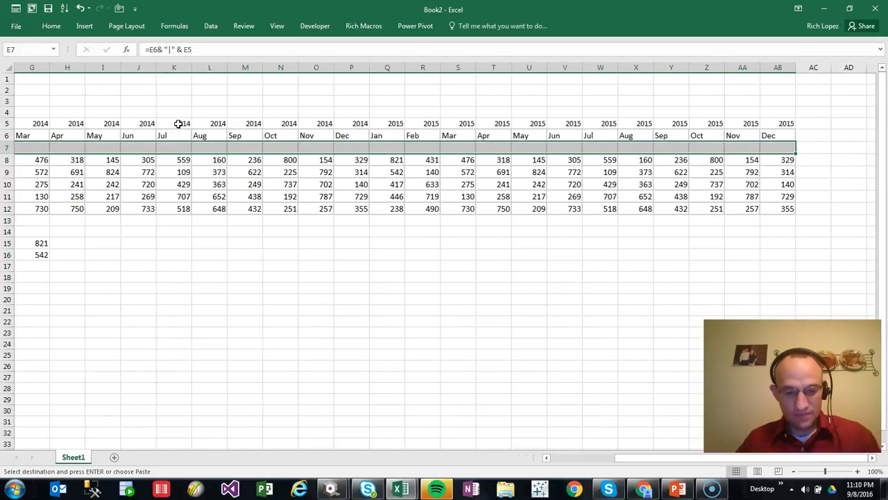
key("ctrl+v")
key("Home")
key("Right")
key("Right")
key("Right")
key("Right")
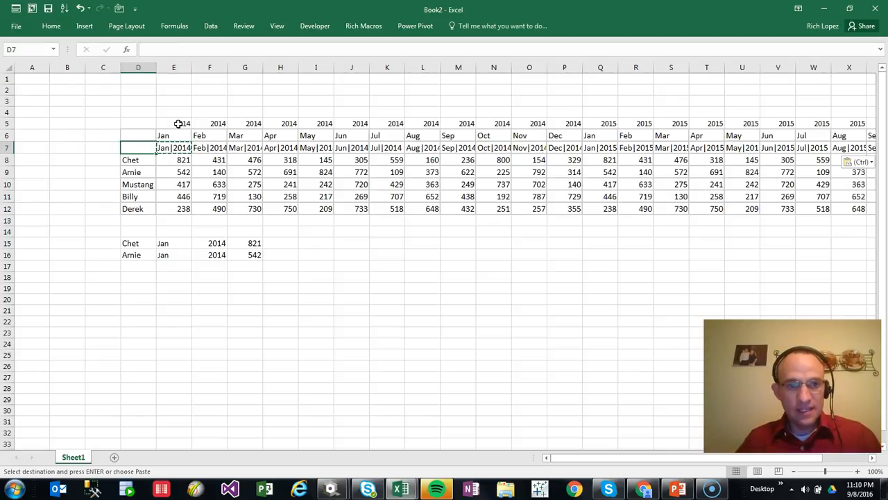
key("Escape")
Start the PivotTable and PivotChart Wizard for a PivotTable from multiple consolidation ranges, with page fields created manually.
left_click(189, 195)
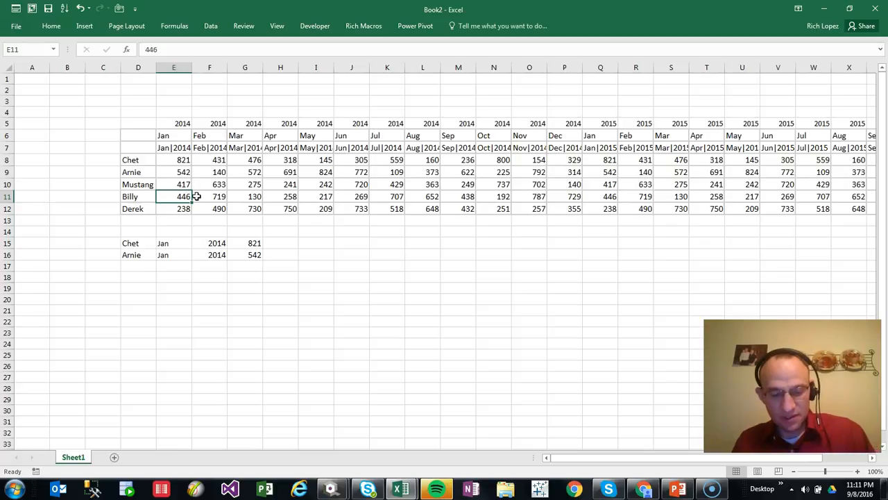
key("alt")
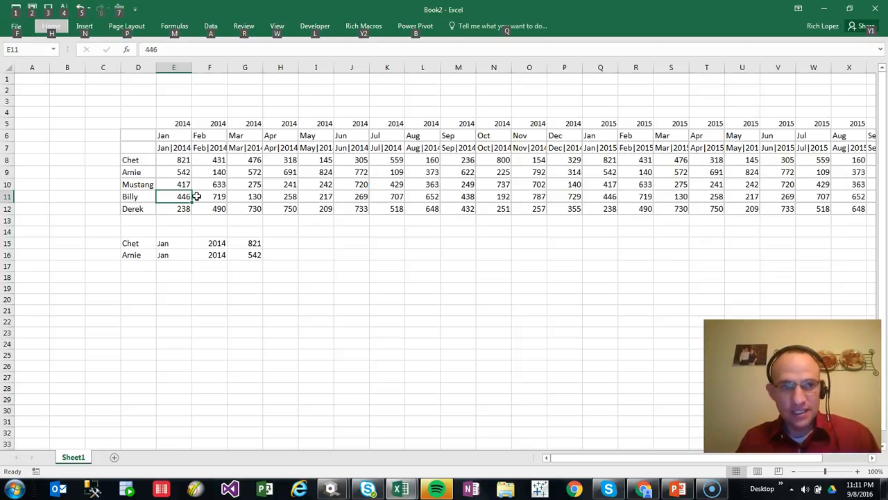
key("d")
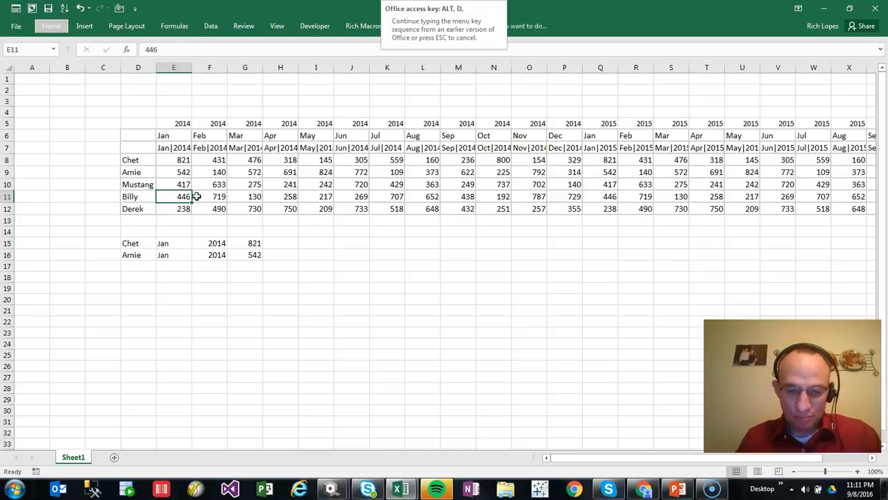
key("p")
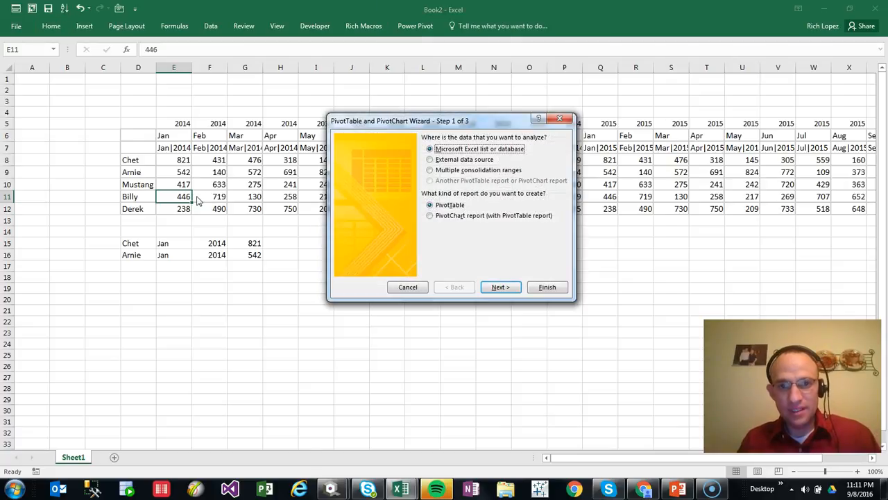
left_click(453, 170)
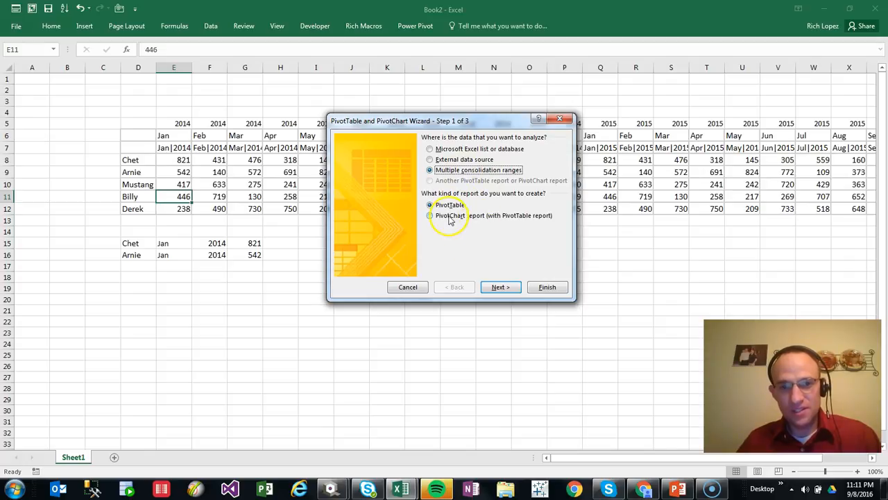
left_click(503, 286)
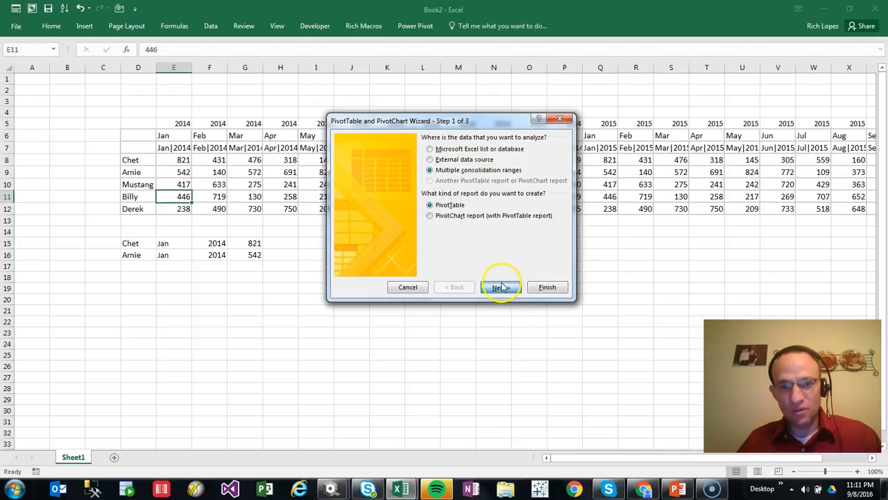
left_click(470, 216)
left_click(494, 266)
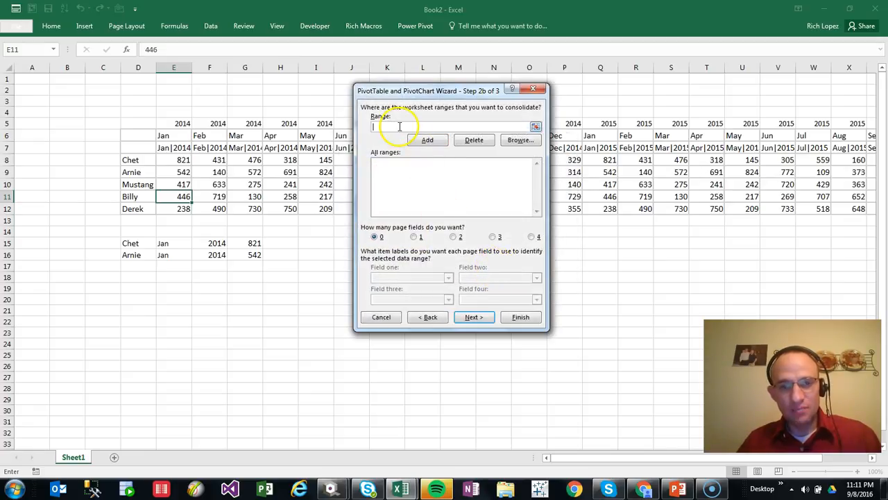
Add Sheet1!$D$7:$AB$12 as the range to consolidate, keeping 0 page fields.
left_click_drag(136, 148, 809, 212)
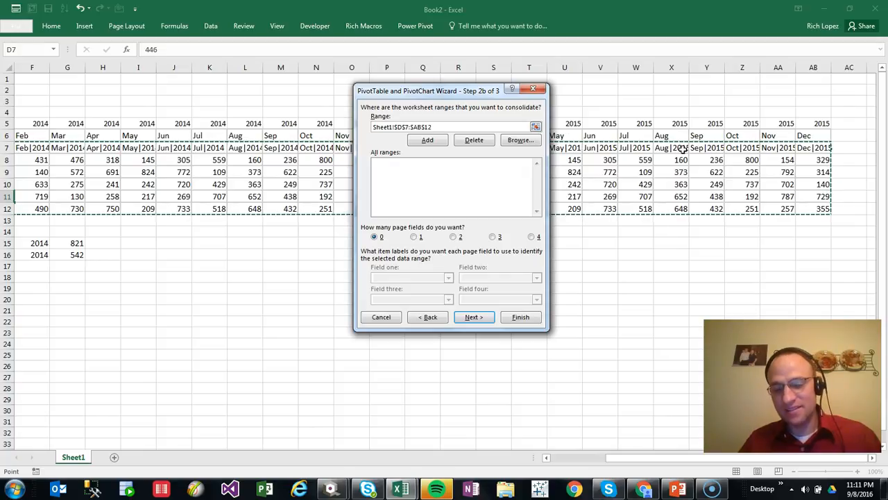
left_click(429, 140)
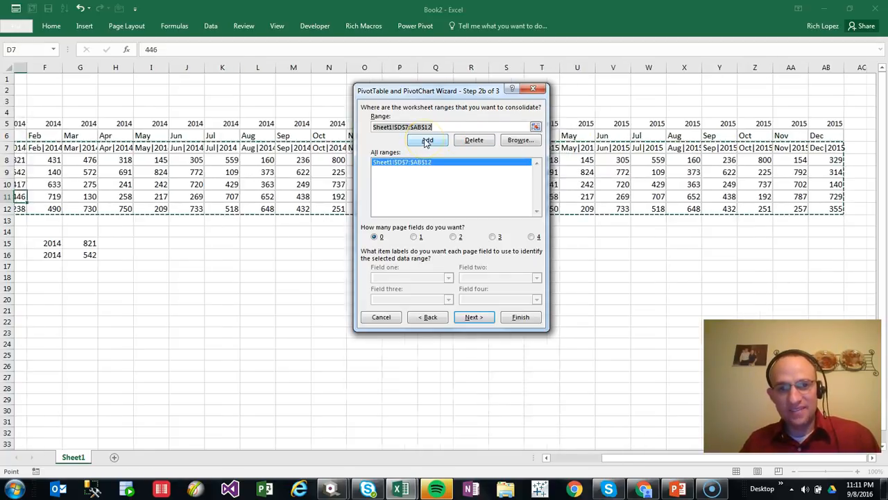
left_click(476, 318)
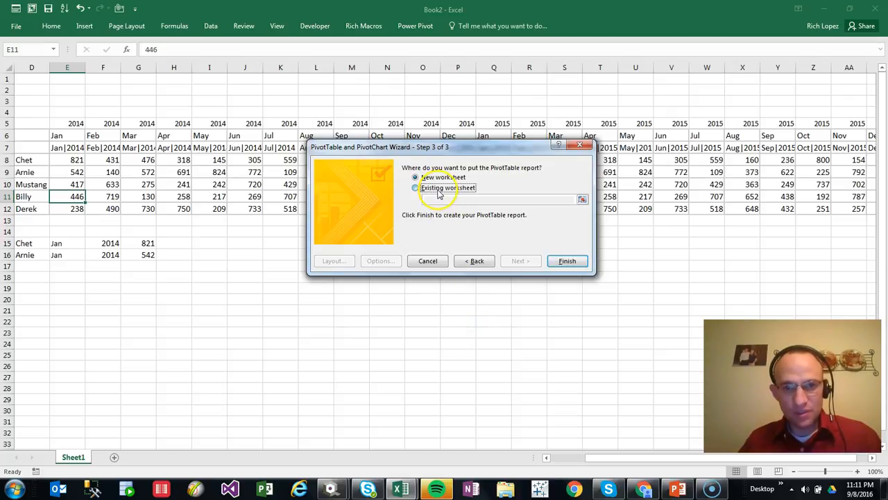
Place the PivotTable report on a new worksheet and finish the wizard.
left_click(437, 190)
left_click(436, 180)
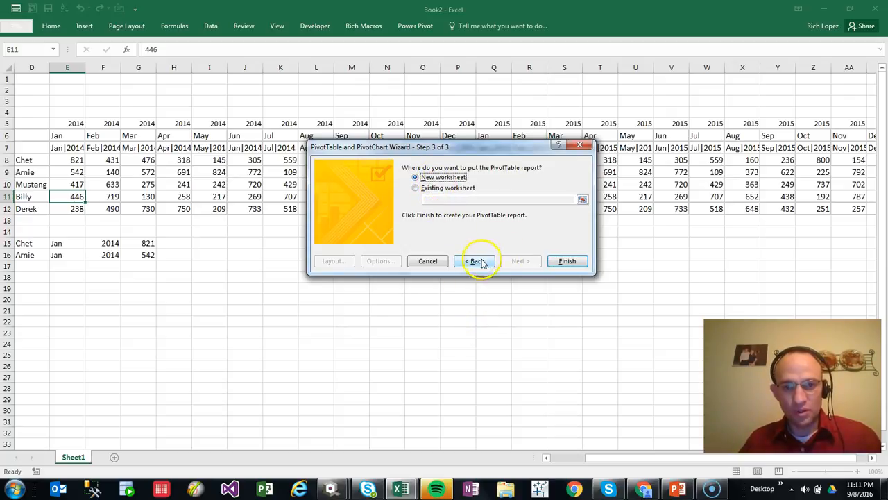
left_click(567, 261)
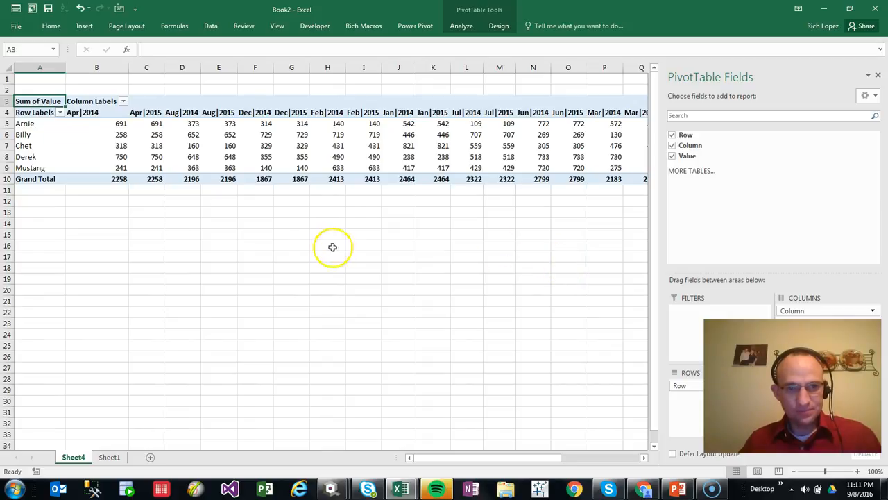
Look across the PivotTable's month-year columns as far as the Grand Total column.
left_click(353, 201)
left_click(535, 134)
key("Right")
key("Right")
key("Right")
key("Right")
key("Right")
key("Right")
key("Right")
key("Right")
key("Right")
key("Right")
key("Right")
key("Right")
key("Right")
key("Right")
key("Right")
key("Right")
key("Left")
key("Left")
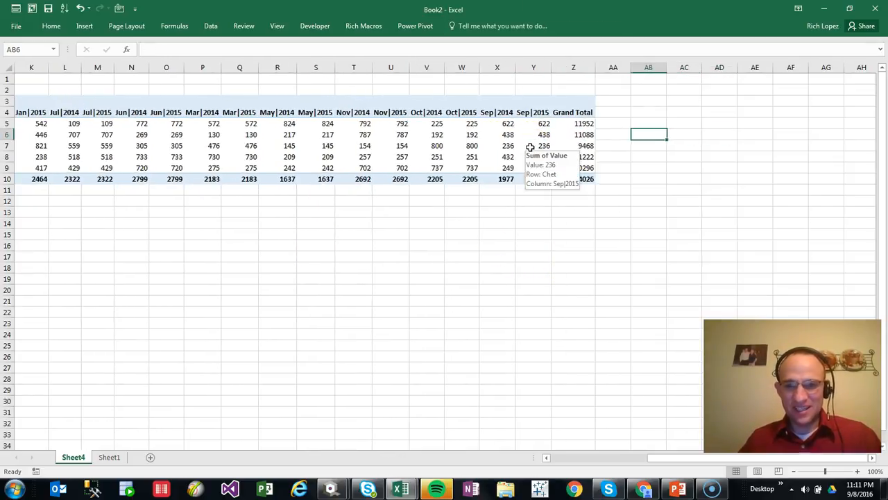
key("Left")
key("Left")
key("Left")
key("Right")
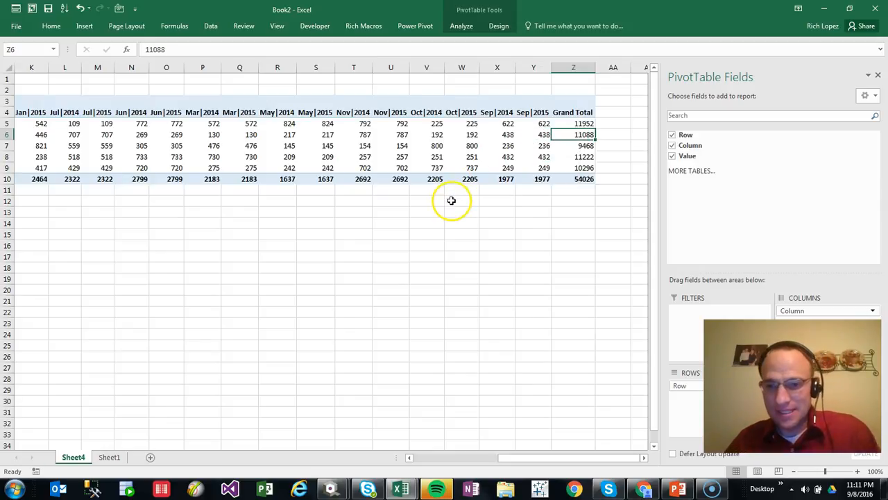
Drill down into the overall grand total to list its source records on a new sheet, and widen column B there.
double_click(573, 179)
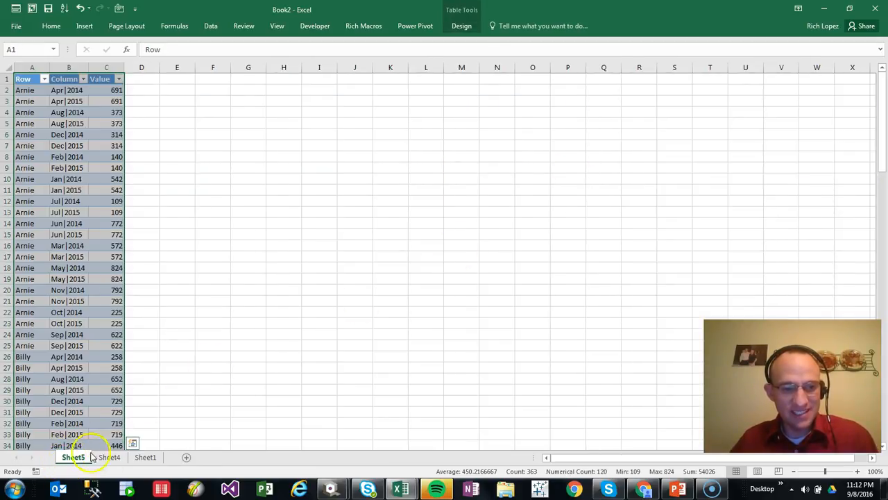
left_click_drag(85, 67, 143, 68)
left_click(86, 123)
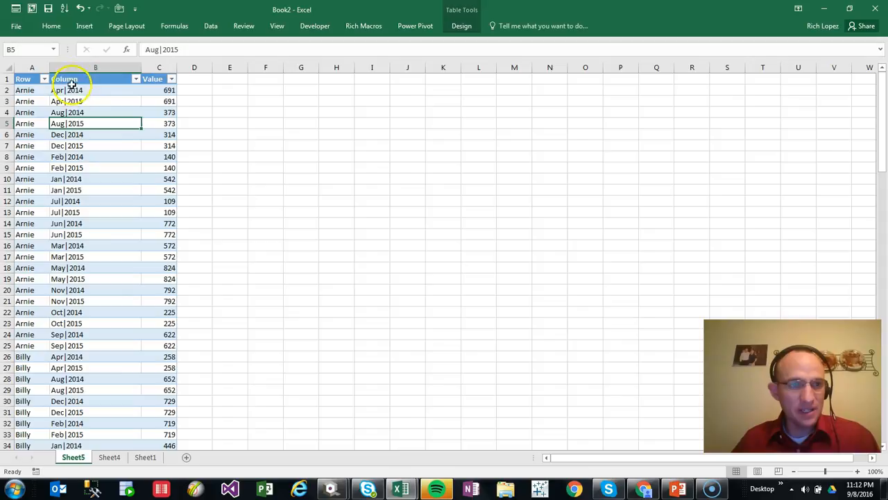
Insert a blank column before the Value column of the detail table.
left_click(157, 67)
right_click(154, 68)
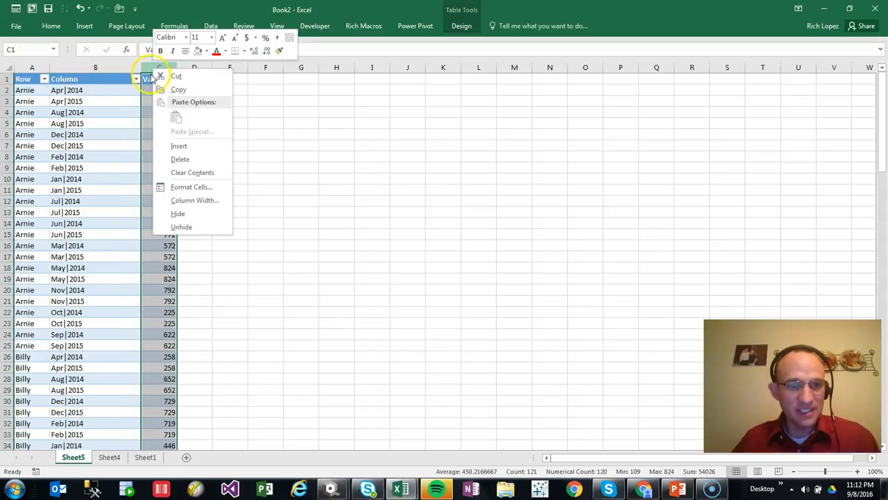
left_click(170, 146)
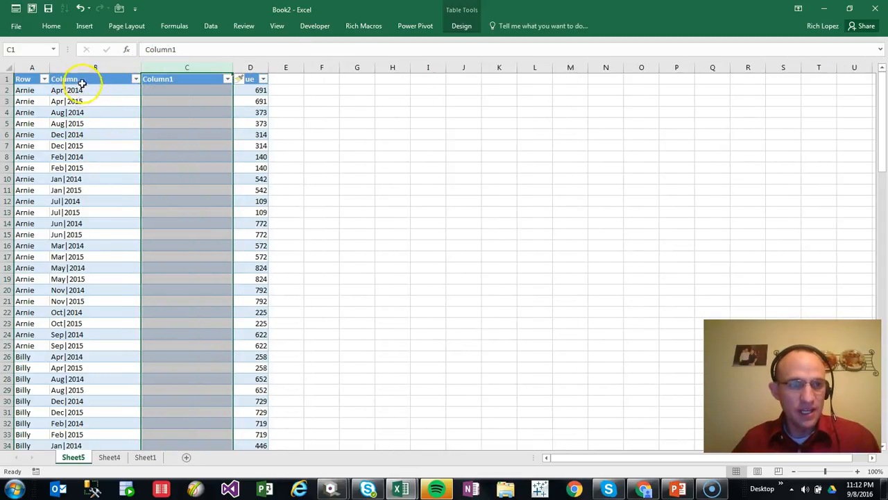
Split the month-year column into two columns with Text to Columns, using | as the delimiter and replacing the existing data.
left_click(80, 66)
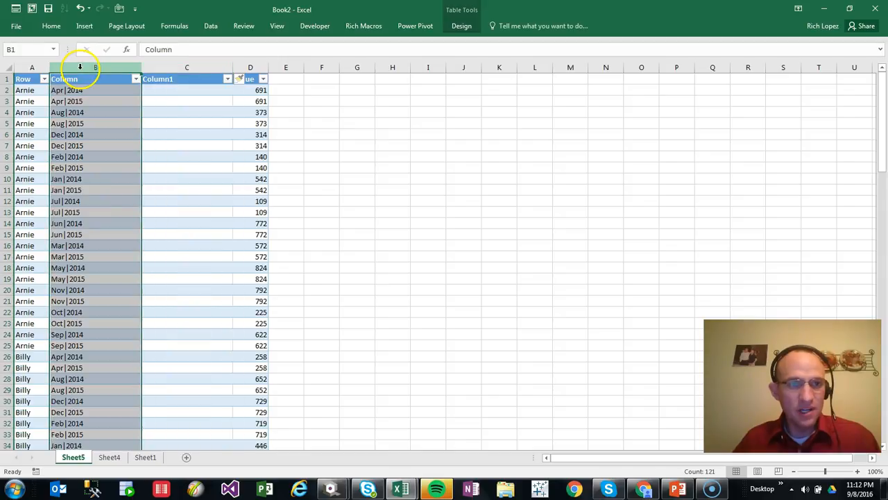
left_click(211, 26)
left_click(461, 60)
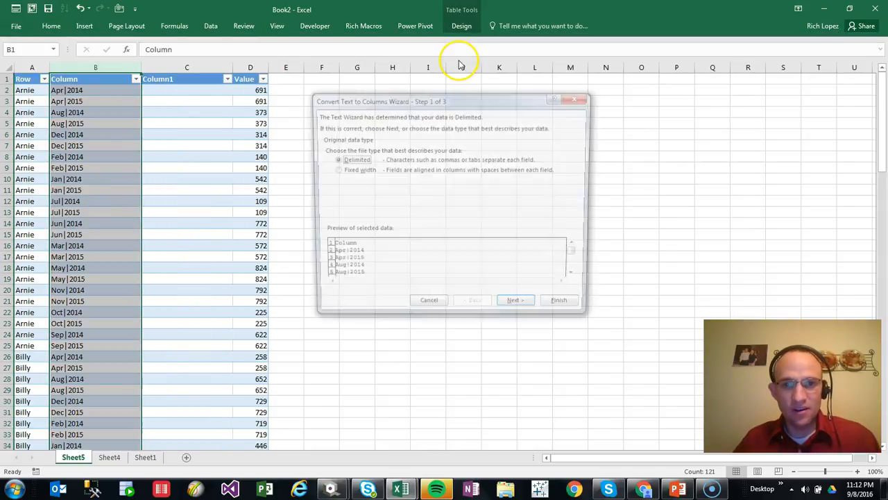
left_click(517, 309)
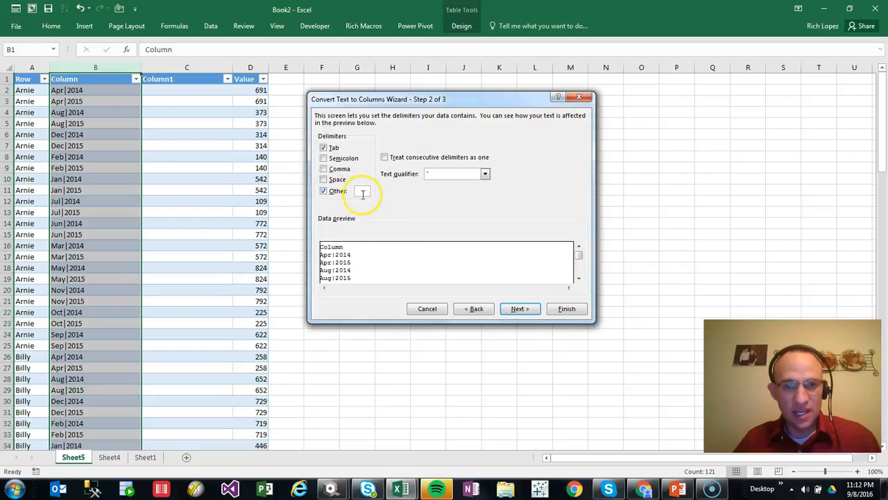
type("|")
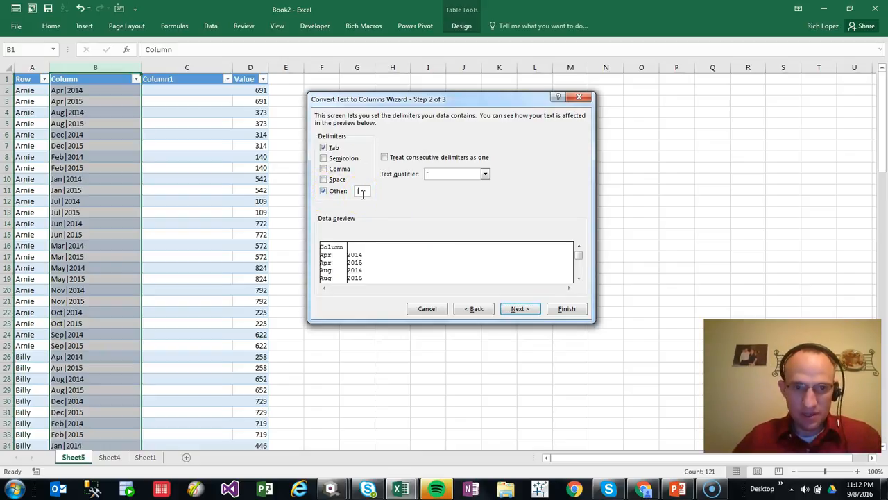
left_click(520, 309)
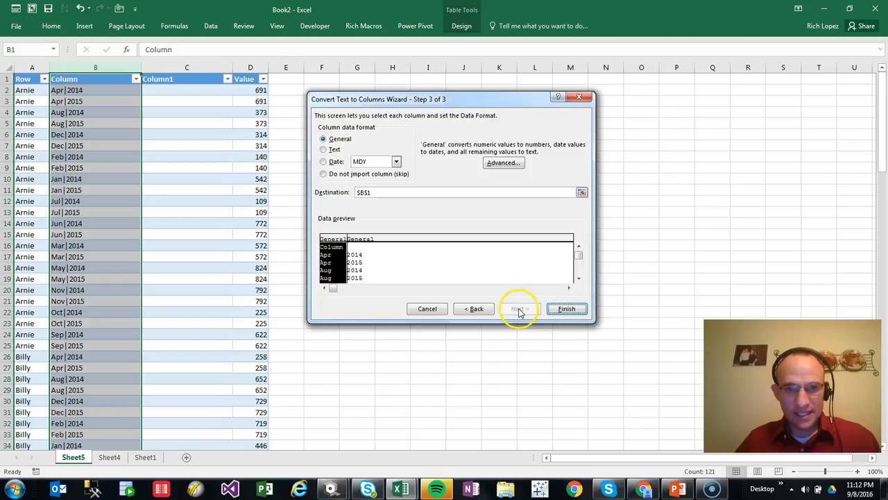
left_click(567, 309)
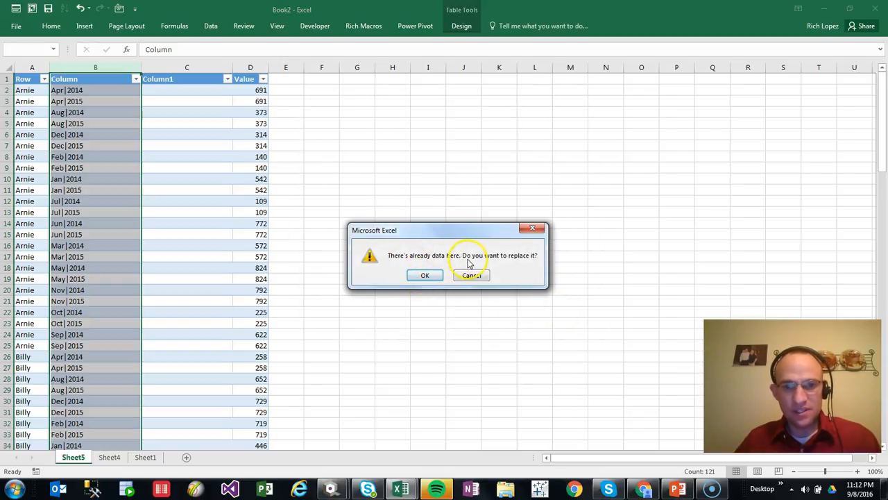
left_click(424, 274)
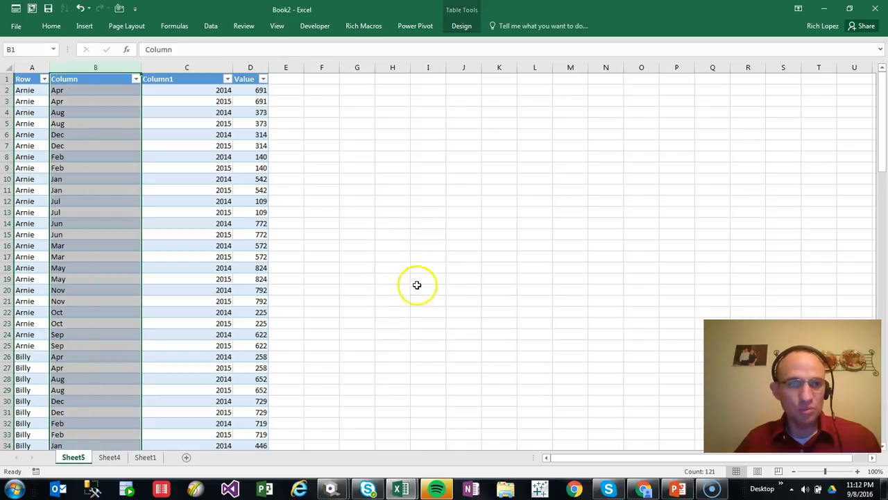
Rename the headers of the two split columns to Month and Year.
left_click(161, 168)
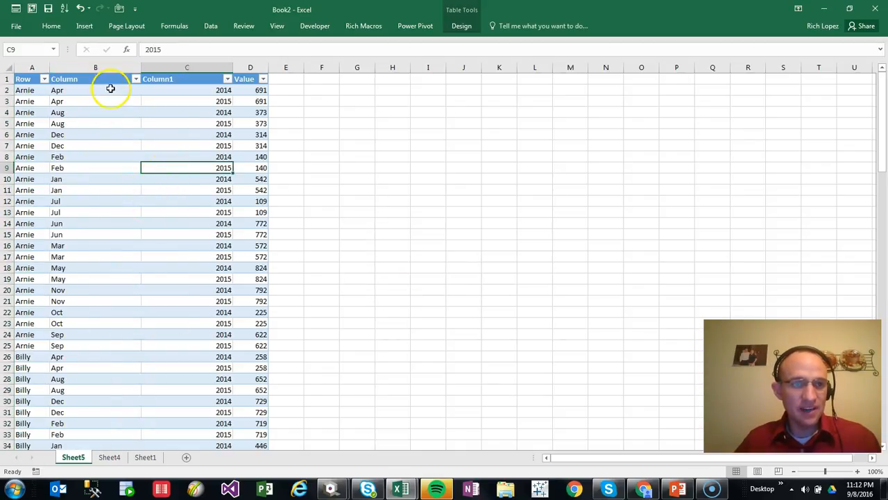
left_click(111, 83)
type("Month")
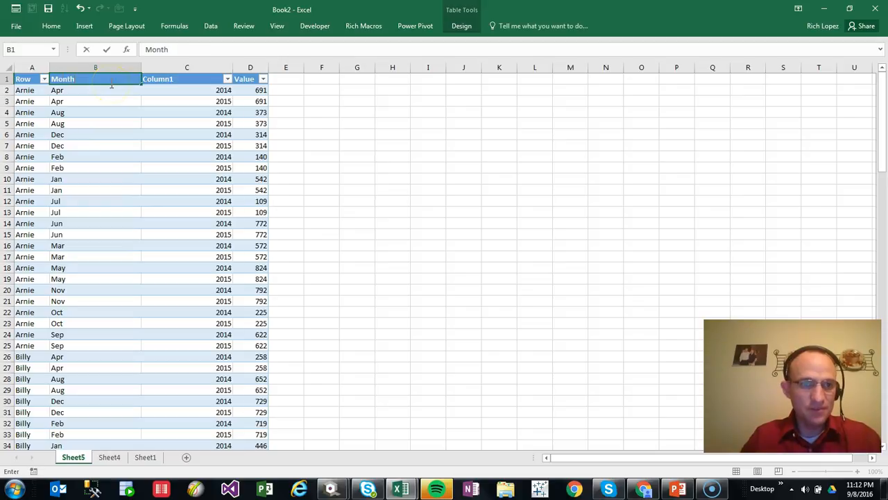
key("Tab")
type("Year")
key("Return")
Copy the whole table including its header row, from cell A1 to its last row and column.
key("Left")
key("Up")
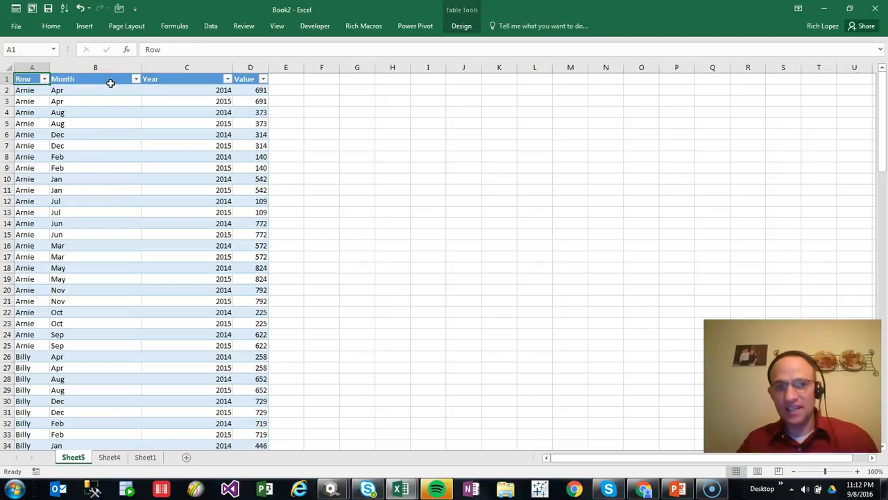
key("ctrl+shift+Right")
key("ctrl+shift+Down")
key("ctrl+c")
Switch to Quantrix Modeler and start a DataLink import from the clipboard.
key("alt+Tab")
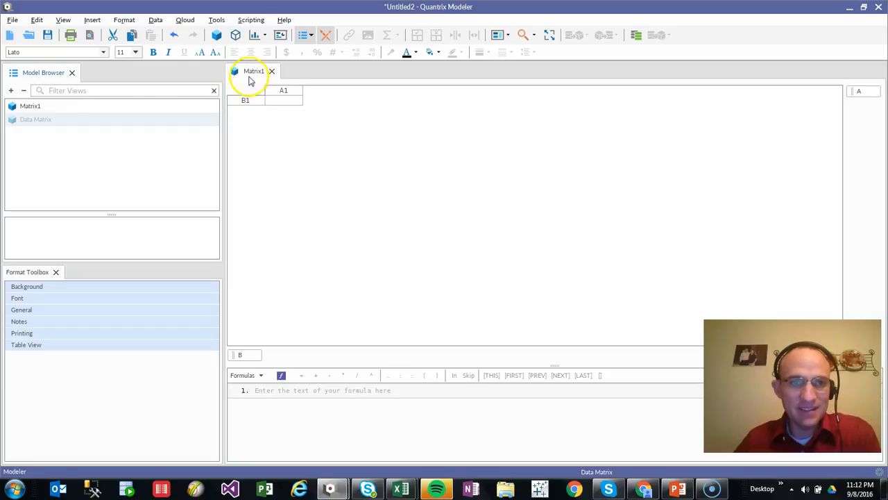
left_click(155, 19)
mouse_move(176, 34)
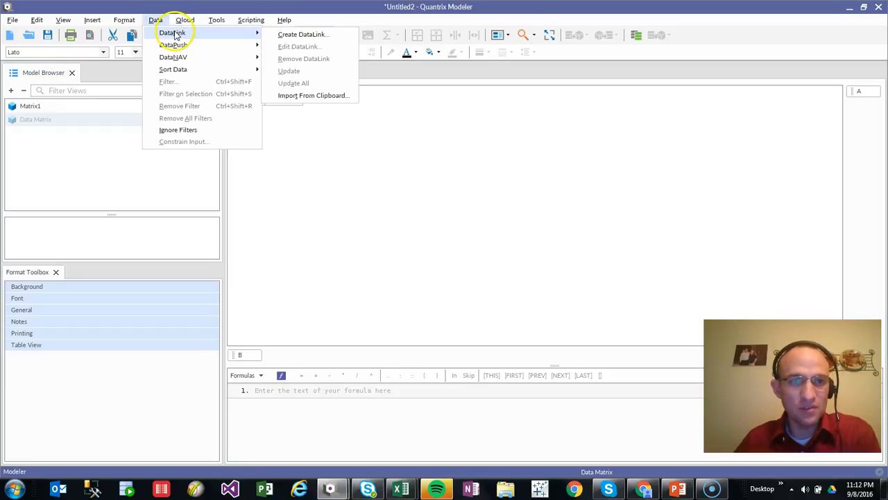
left_click(306, 97)
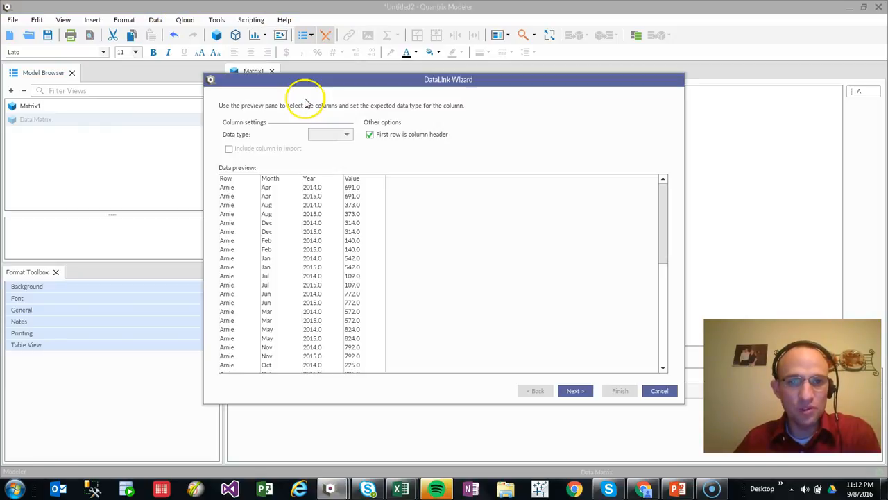
Set the Year column's data type to Integer and advance to the data destination choices.
left_click(318, 187)
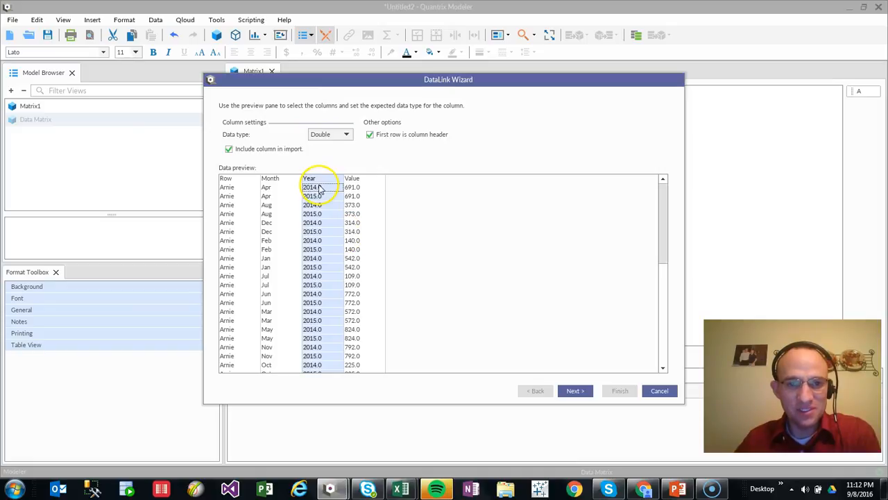
left_click(346, 134)
left_click(320, 186)
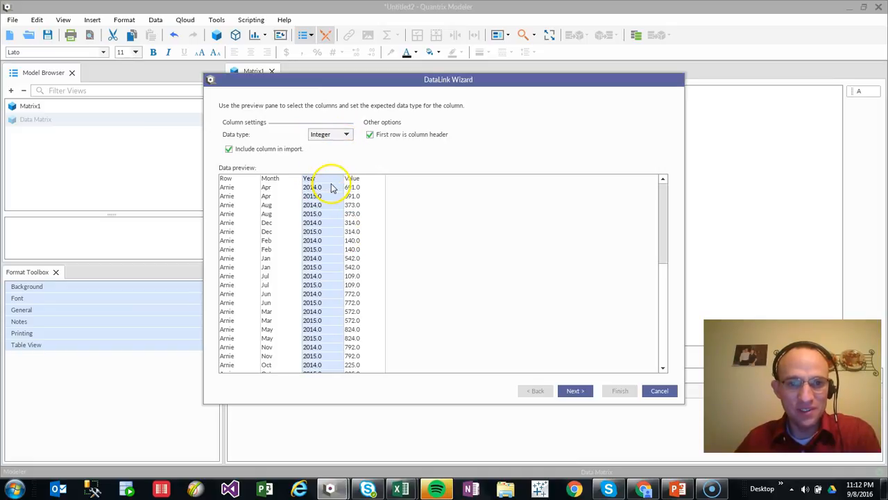
left_click(353, 182)
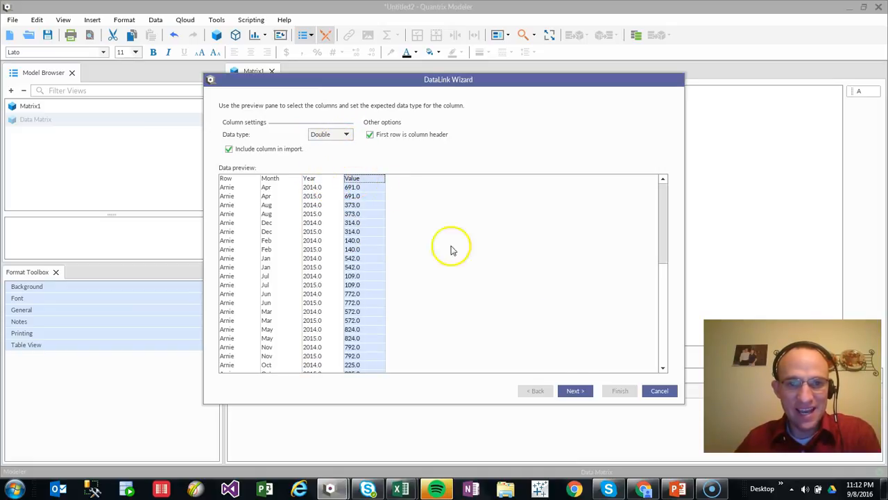
left_click(575, 390)
left_click(579, 392)
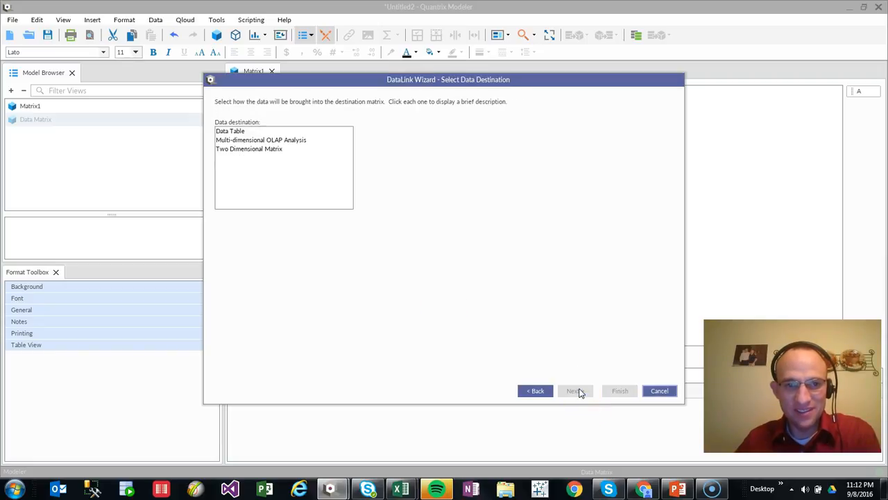
Choose Multi-dimensional OLAP Analysis as the data destination and continue to its column configuration.
left_click(236, 141)
left_click(570, 391)
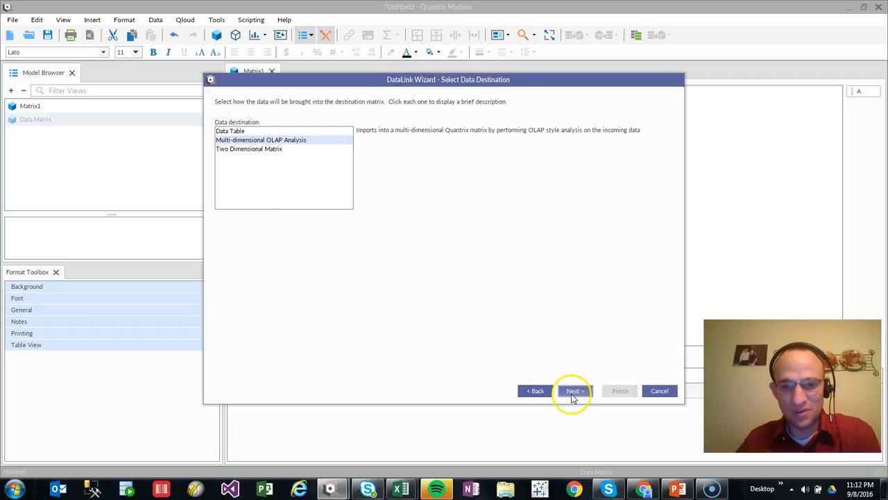
left_click(574, 391)
left_click(585, 395)
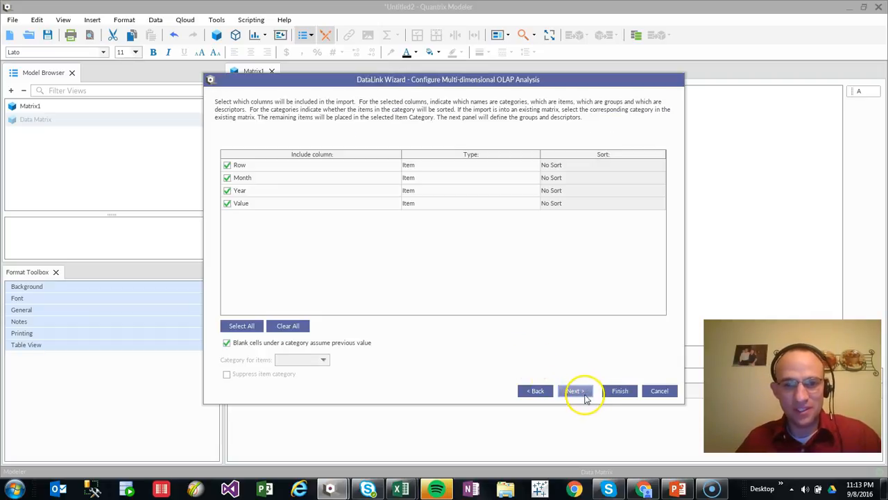
Set the Year, Month and Row columns to the Category type.
left_click(451, 193)
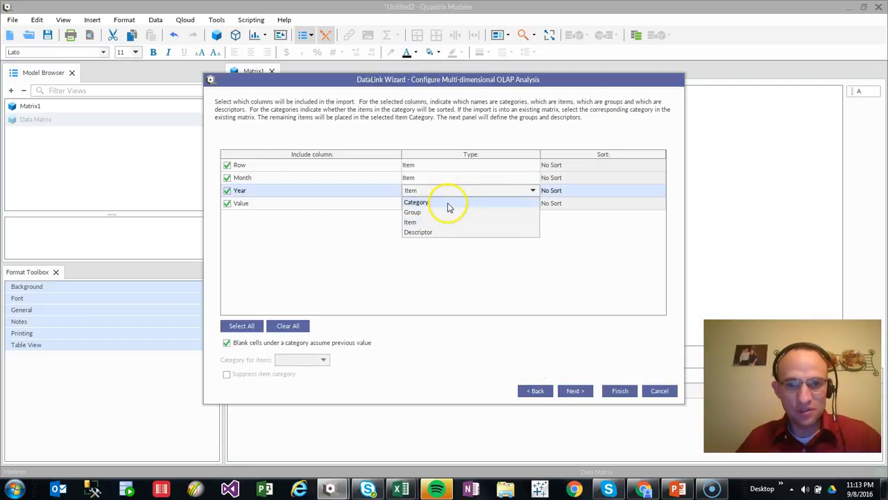
left_click(448, 202)
left_click(444, 181)
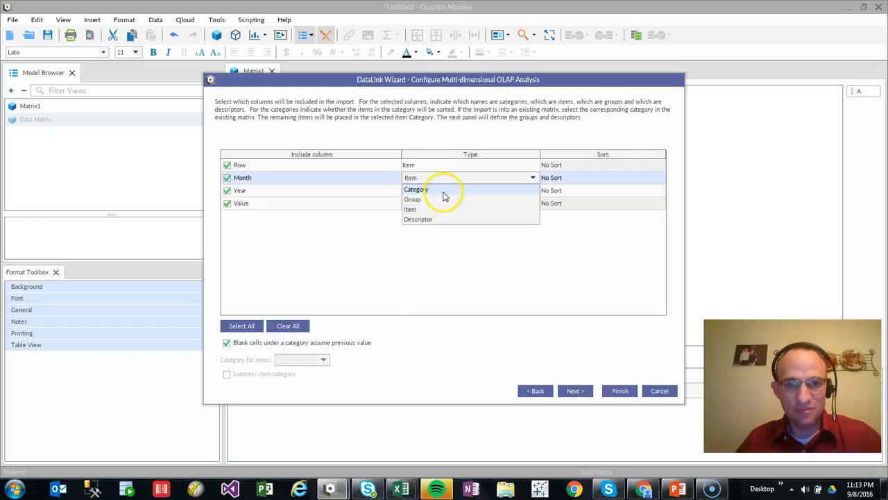
left_click(444, 190)
left_click(430, 167)
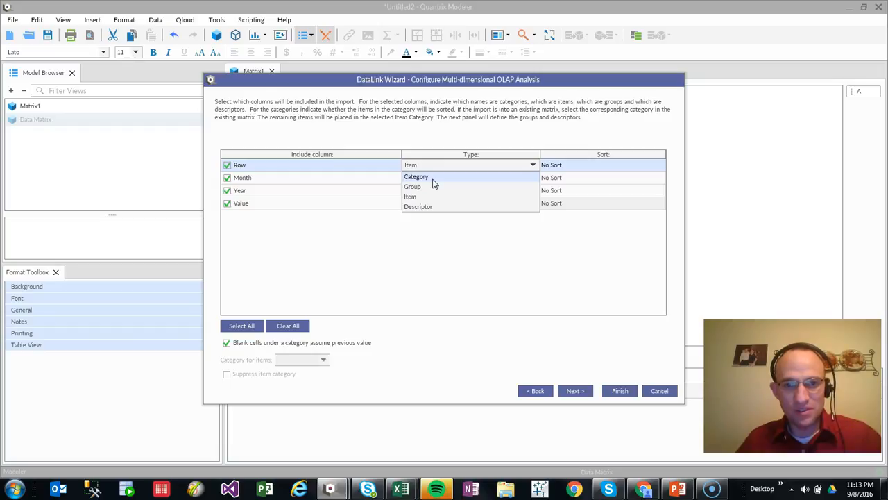
left_click(432, 178)
Turn off blank cells assuming the previous value, and finish the import with Sum as the summarization method.
left_click(227, 343)
left_click(227, 375)
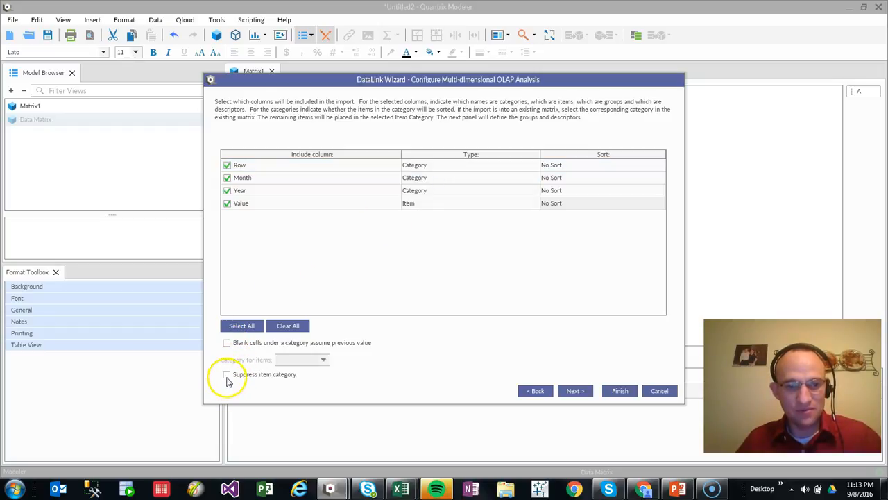
left_click(575, 391)
left_click(575, 391)
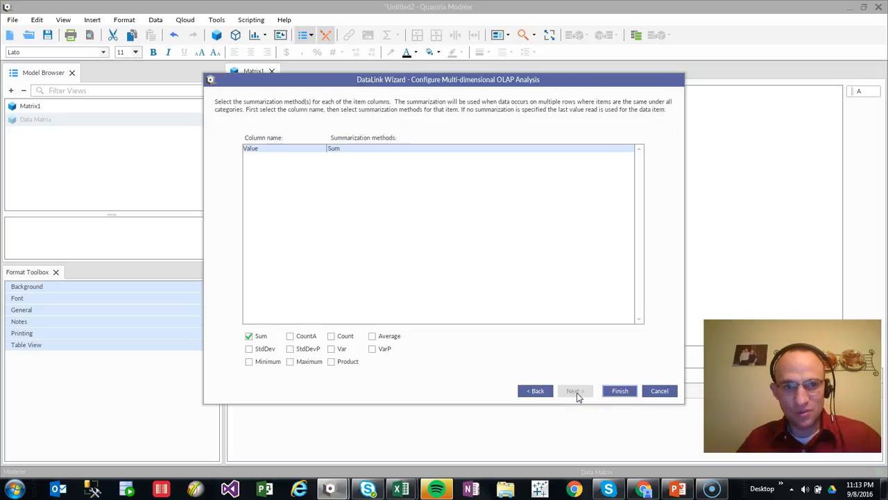
left_click(619, 391)
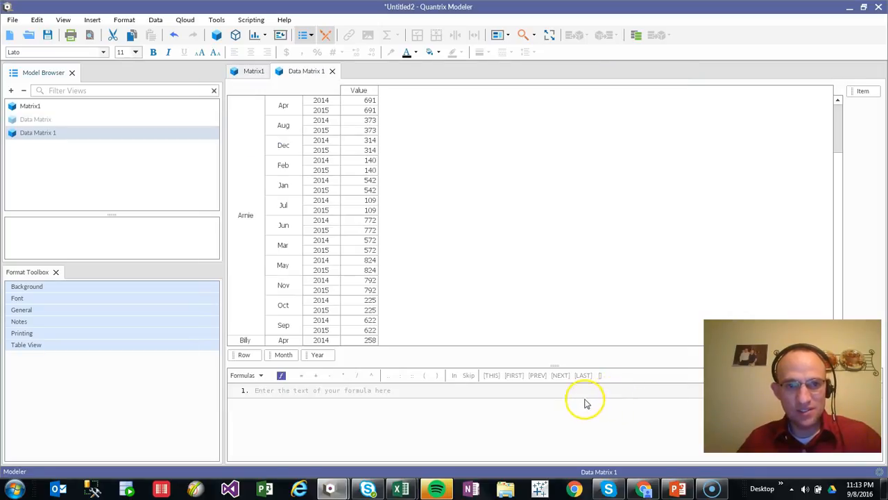
Rearrange the matrix so Year, Item and Month run across the columns in that order, with Row down the side.
left_click(285, 353)
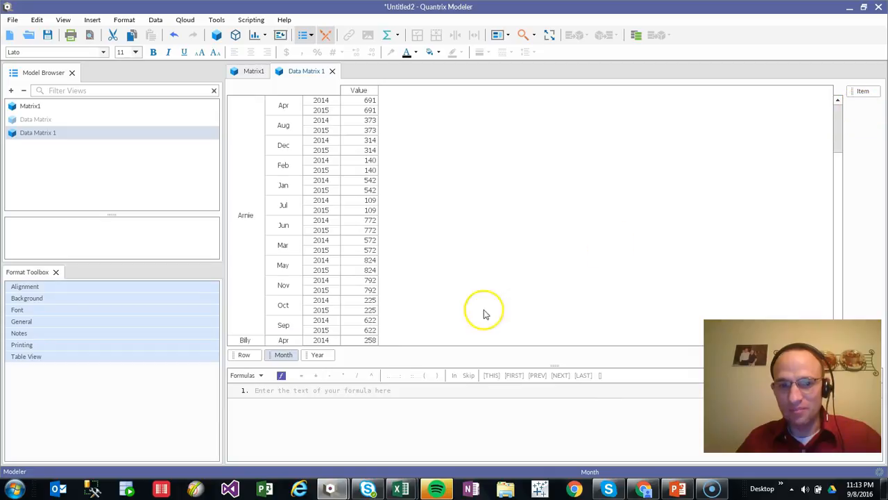
left_click_drag(286, 364, 873, 143)
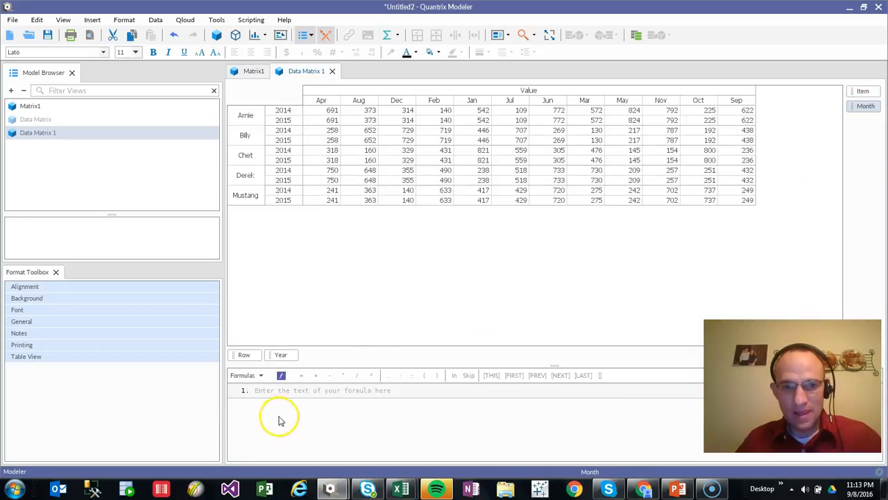
left_click_drag(283, 354, 853, 157)
left_click_drag(861, 93, 871, 134)
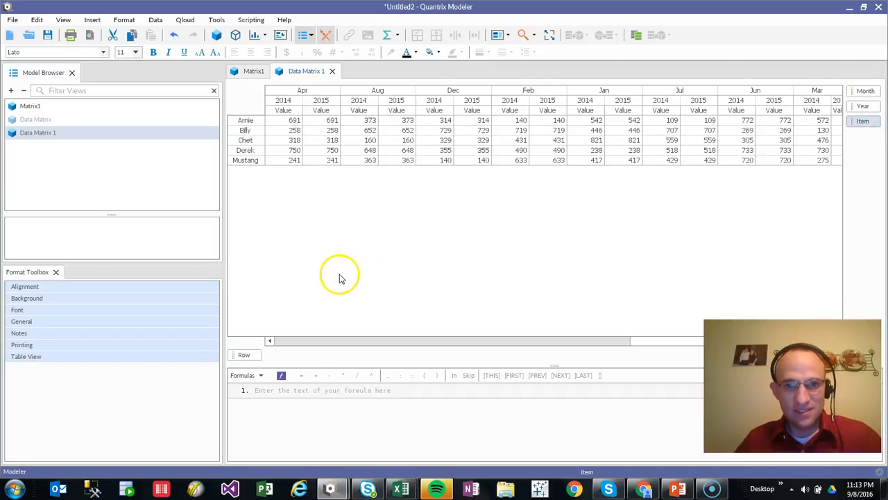
left_click_drag(863, 91, 866, 143)
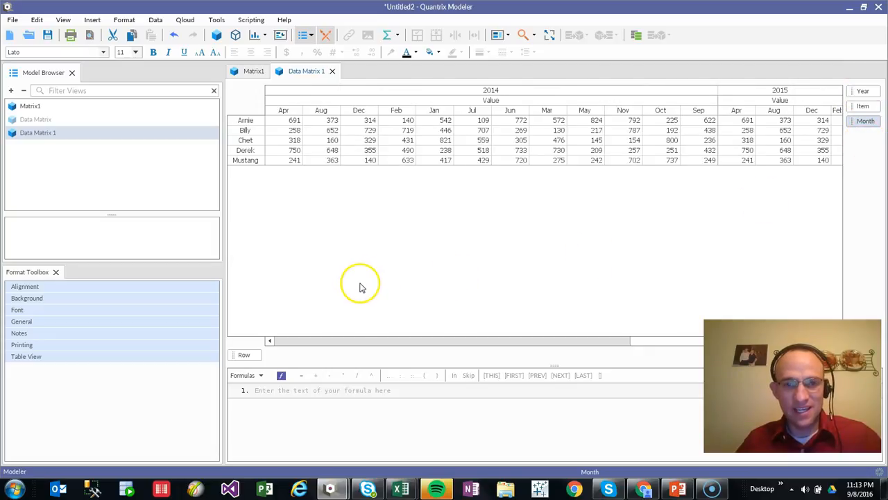
Reorder the month columns so that Jan comes first and Feb second.
left_click(284, 111)
left_click(434, 111)
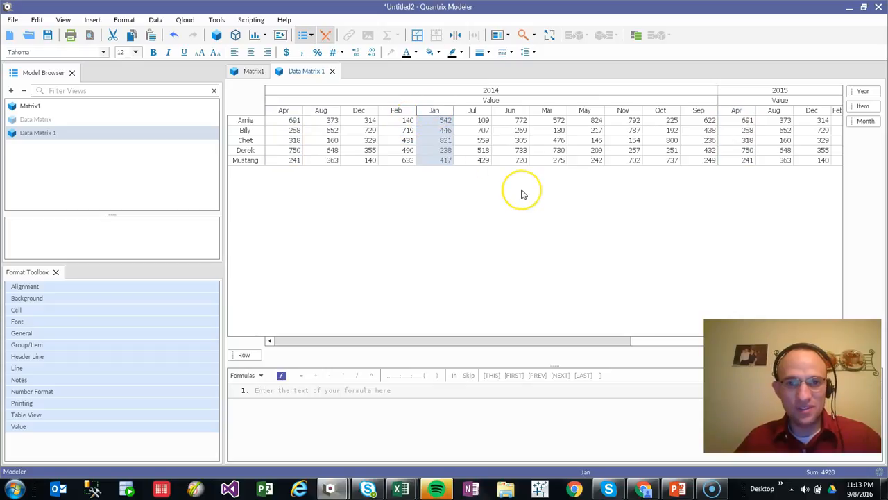
key("alt+Left")
key("alt+Left")
key("alt+Left")
key("alt+Left")
key("Right")
key("Right")
key("Right")
key("Right")
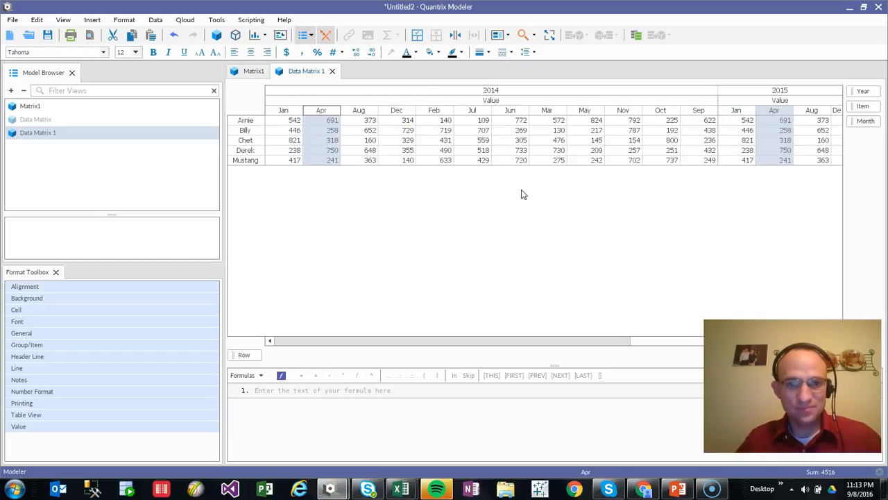
Switch to Excel's Book2 and check the January and February 2015 values in the source table's first data row.
key("alt+Tab")
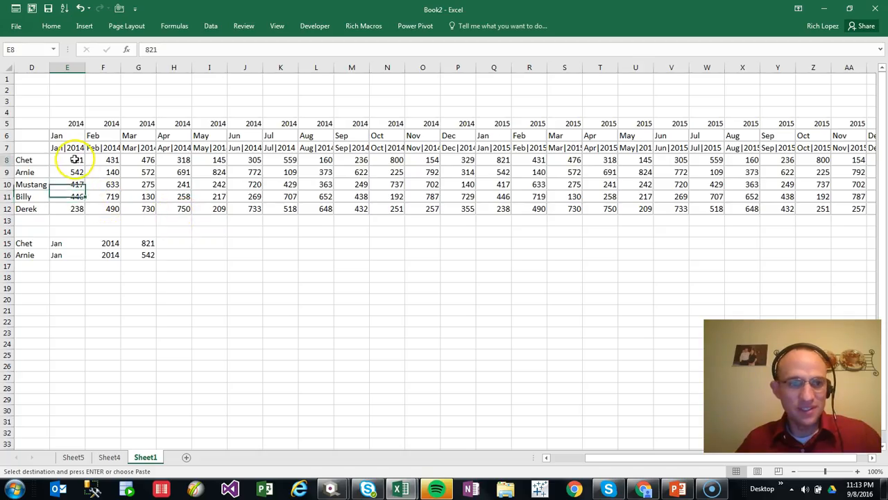
left_click(495, 157)
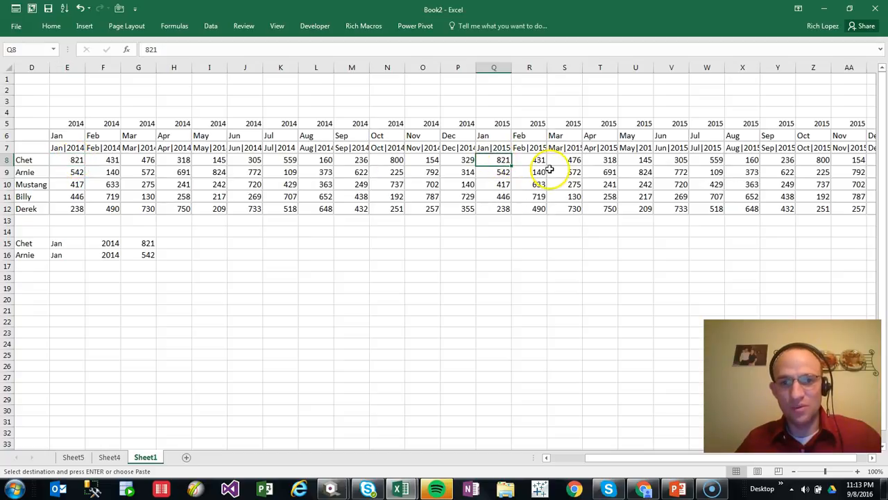
left_click(535, 161)
Return to the Quantrix matrix and check the same person's January 2014 and January 2015 values against the source.
key("alt+Tab")
key("alt+Tab")
key("Tab")
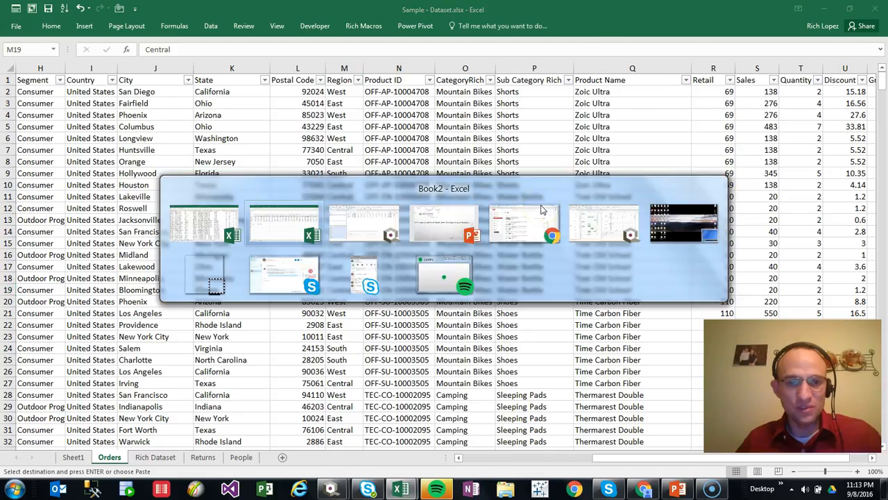
left_click(293, 122)
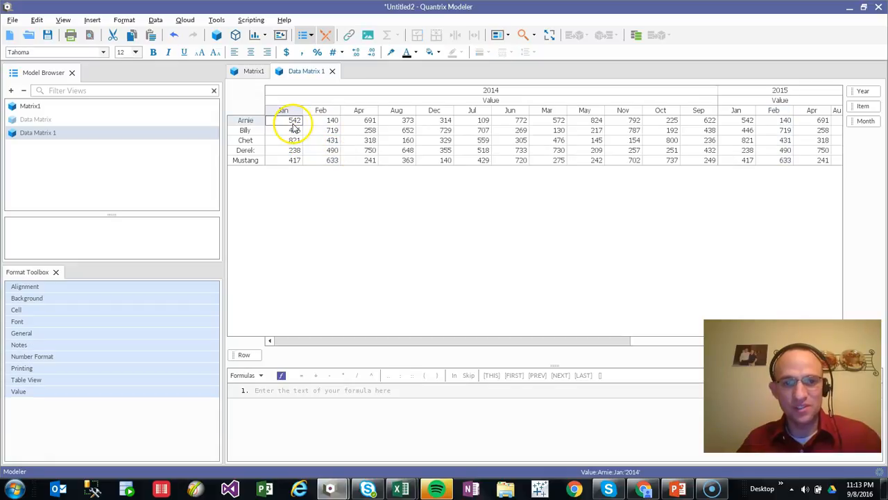
left_click(292, 140)
left_click(747, 140)
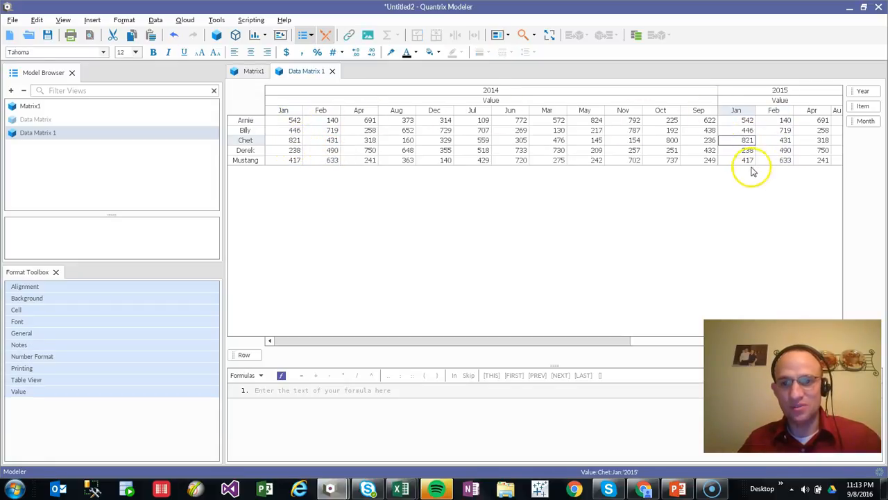
Revisit the source table in Excel's Book2, and switch to the QuantrixAuthorityOfficial2.pptx presentation in PowerPoint.
key("alt+Tab")
key("alt+Tab")
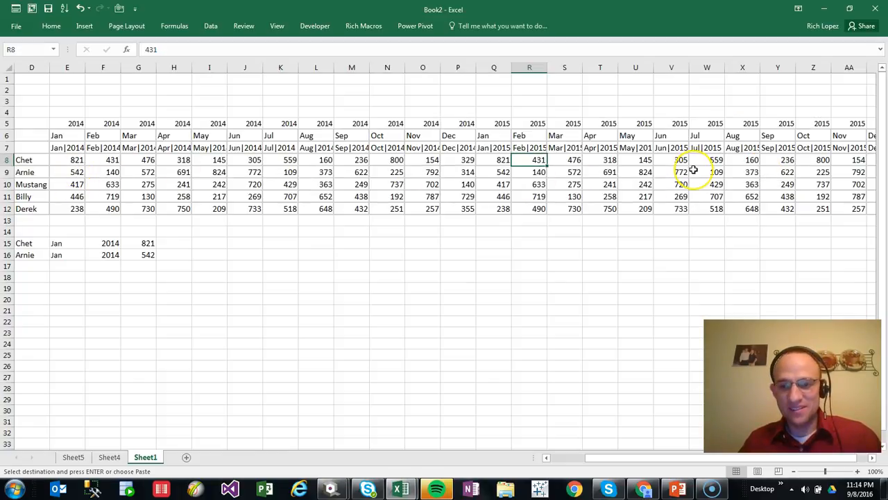
key("alt+Tab")
key("alt+Tab")
key("alt+shift+Tab")
key("alt+Tab")
key("alt+shift+Tab")
key("alt+Tab")
key("alt+Tab")
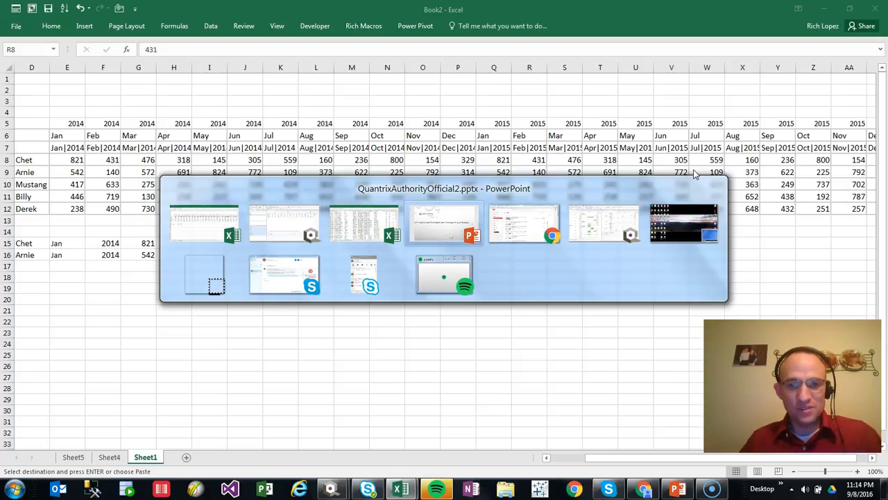